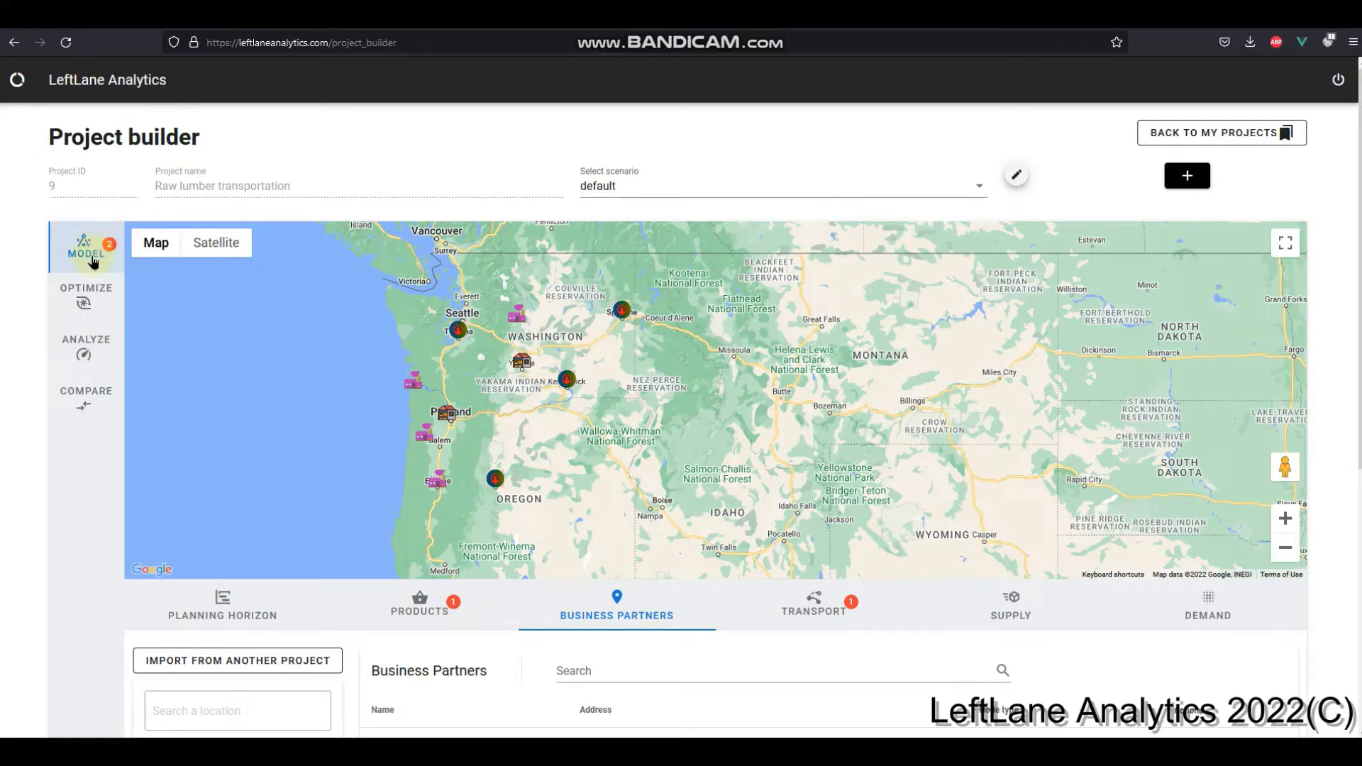
- Review the model's planning horizon settings and its product list
scroll(88, 248, down, 1)
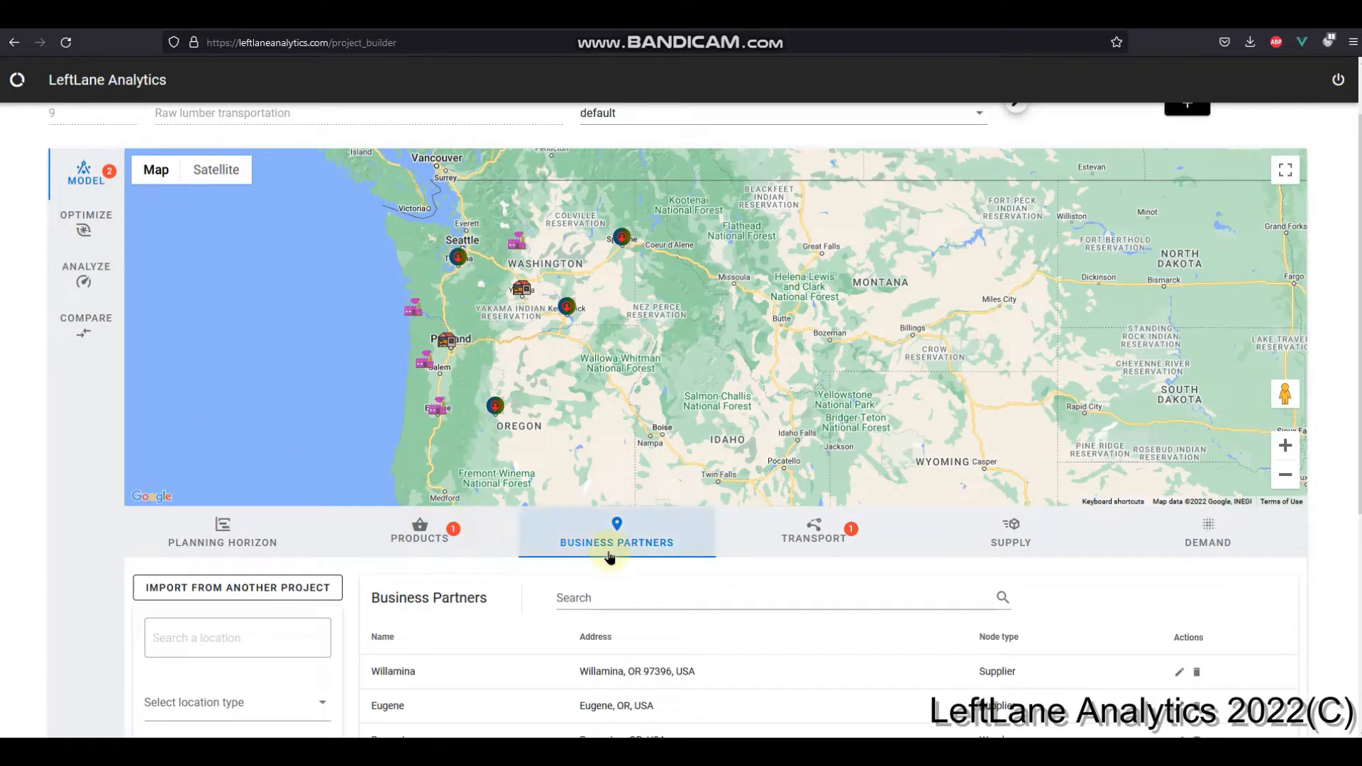
click(283, 534)
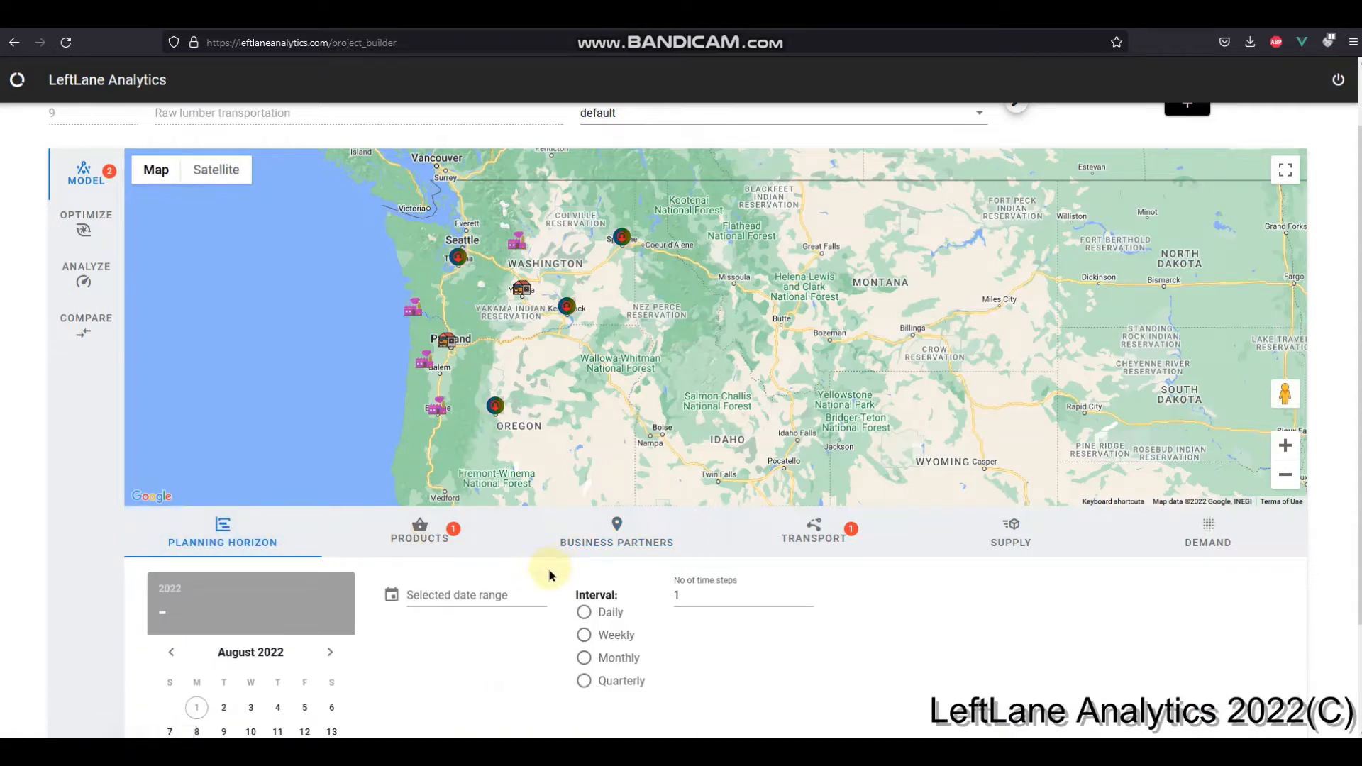
click(456, 542)
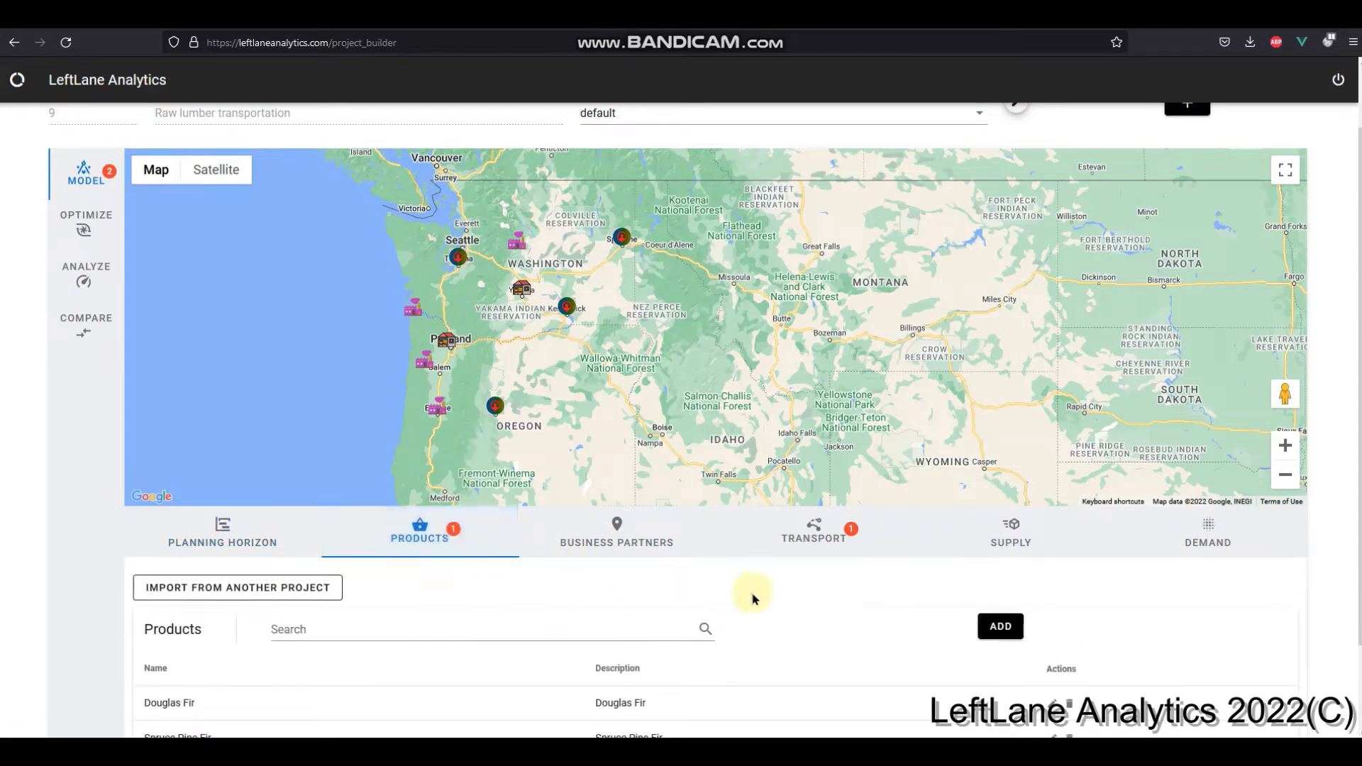
- Try a location search for "seaa" under business partners and view the available location types without choosing one
click(649, 553)
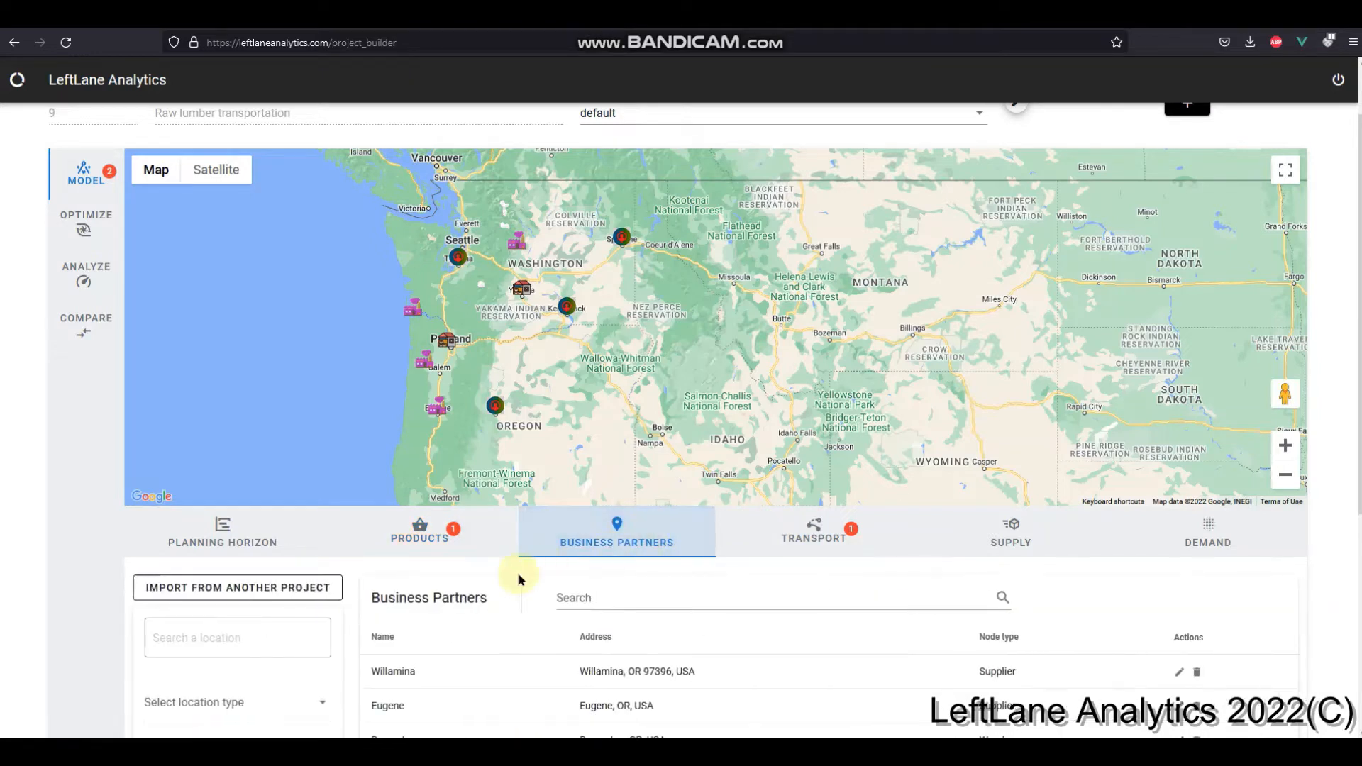
click(293, 634)
text(s)
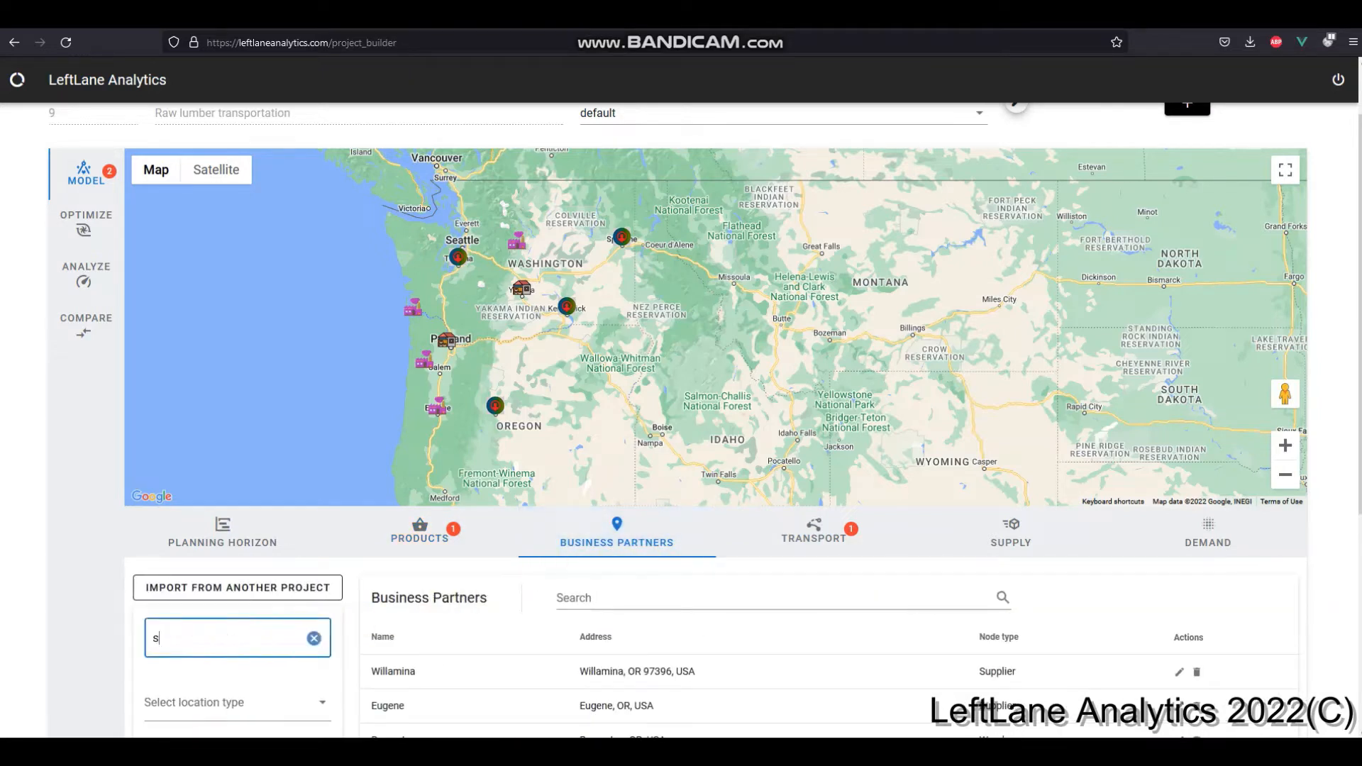
text(eaa)
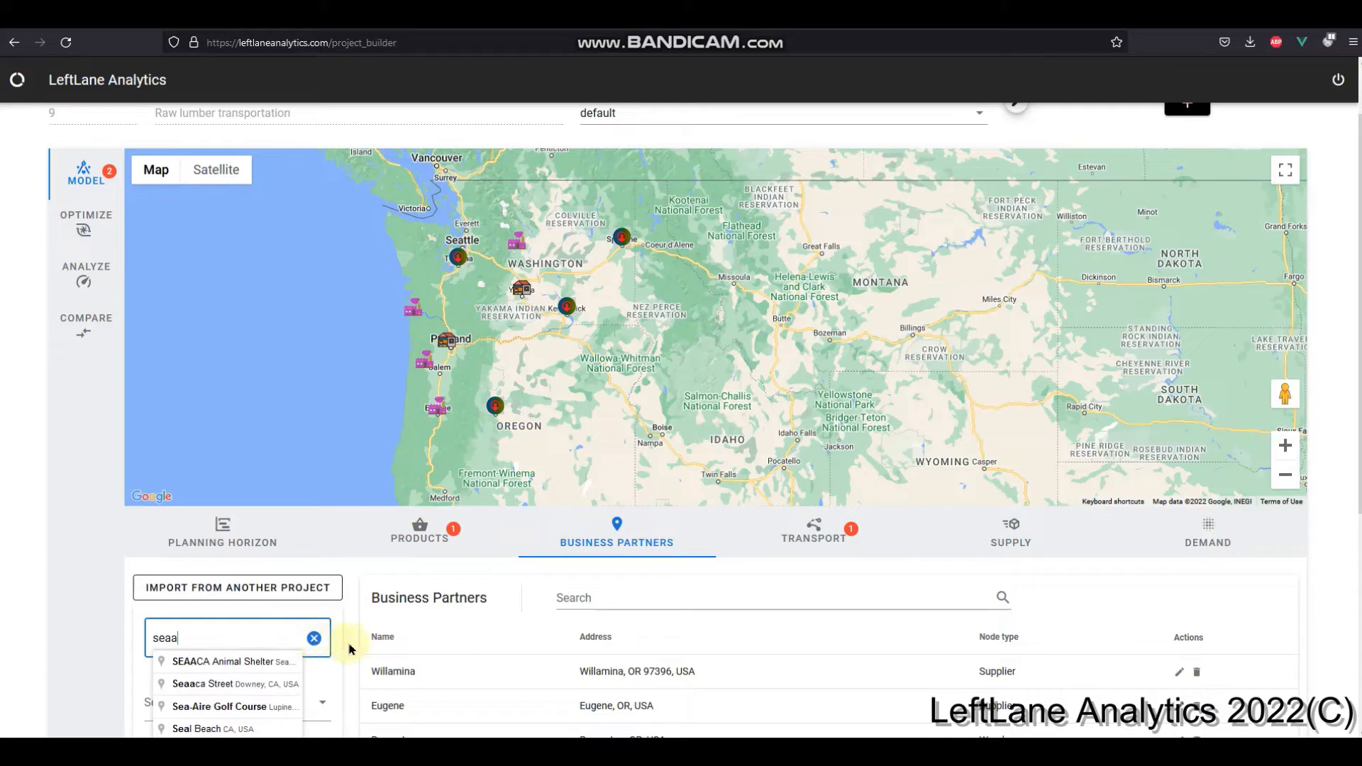
click(350, 645)
click(266, 703)
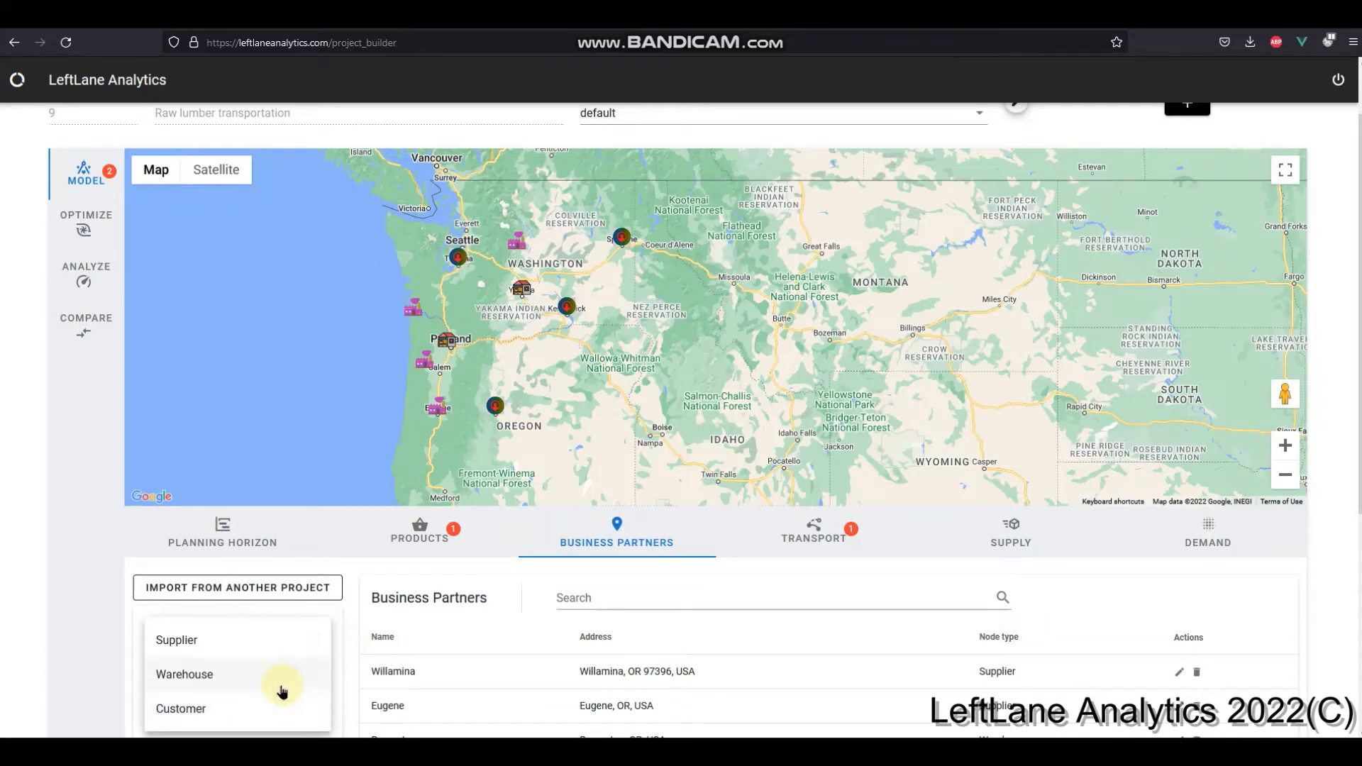
click(350, 675)
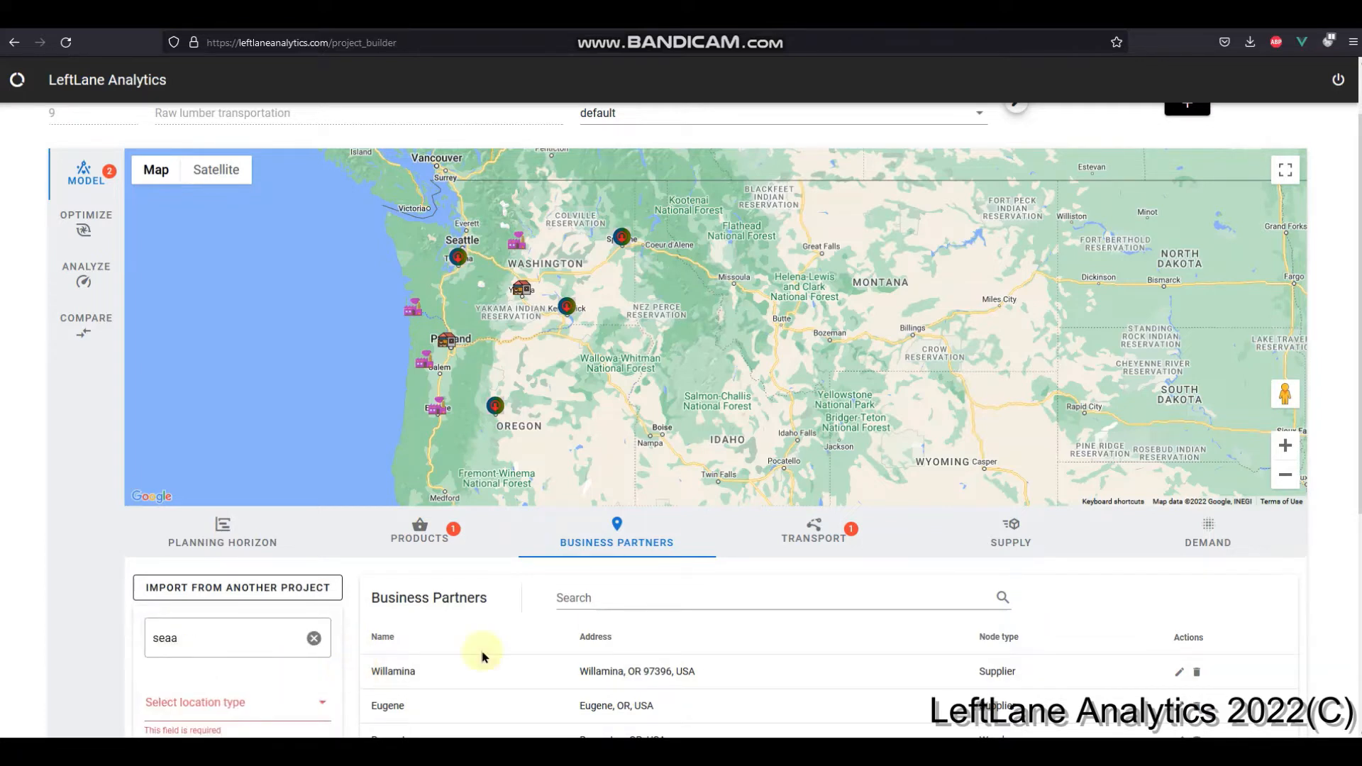
- Inspect the transport network arcs across Washington and Oregon on the map, and bring up the supply forecast data
click(823, 549)
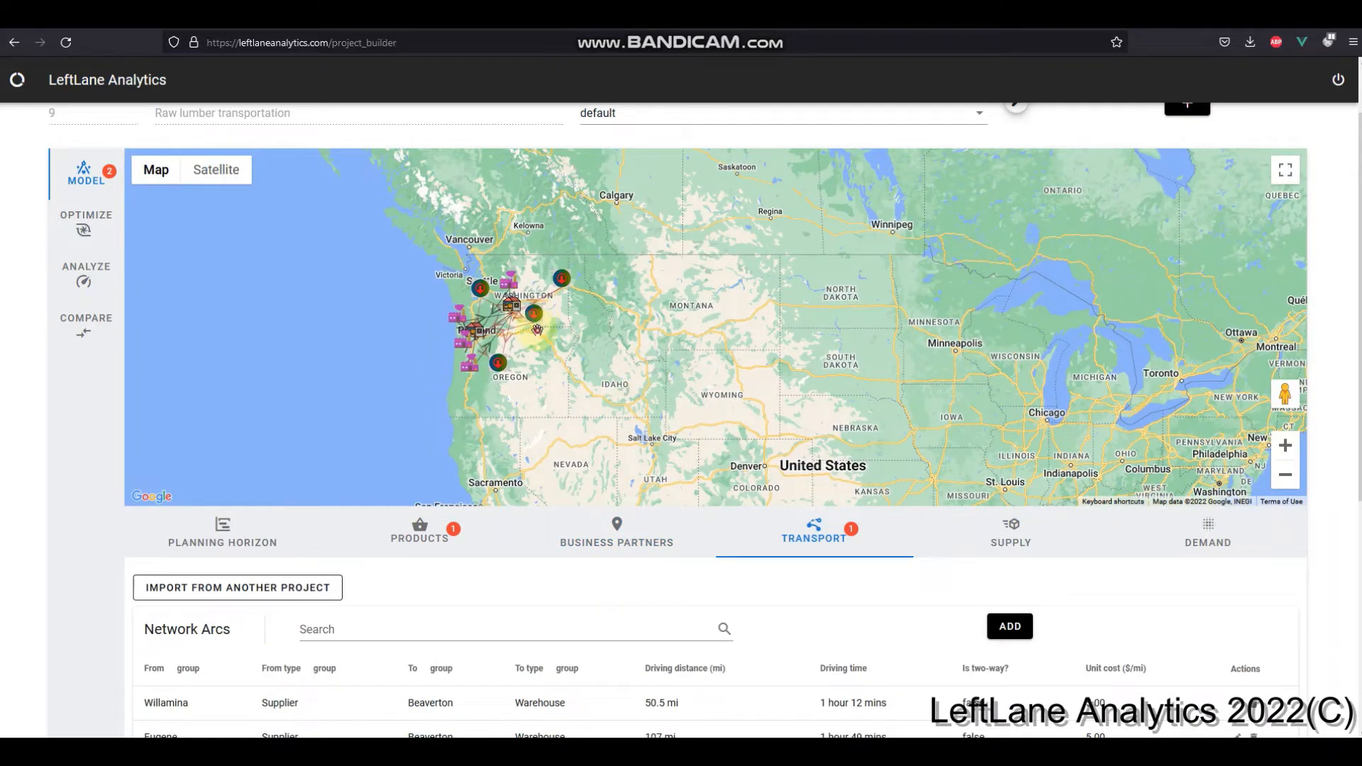
scroll(537, 327, up, 1)
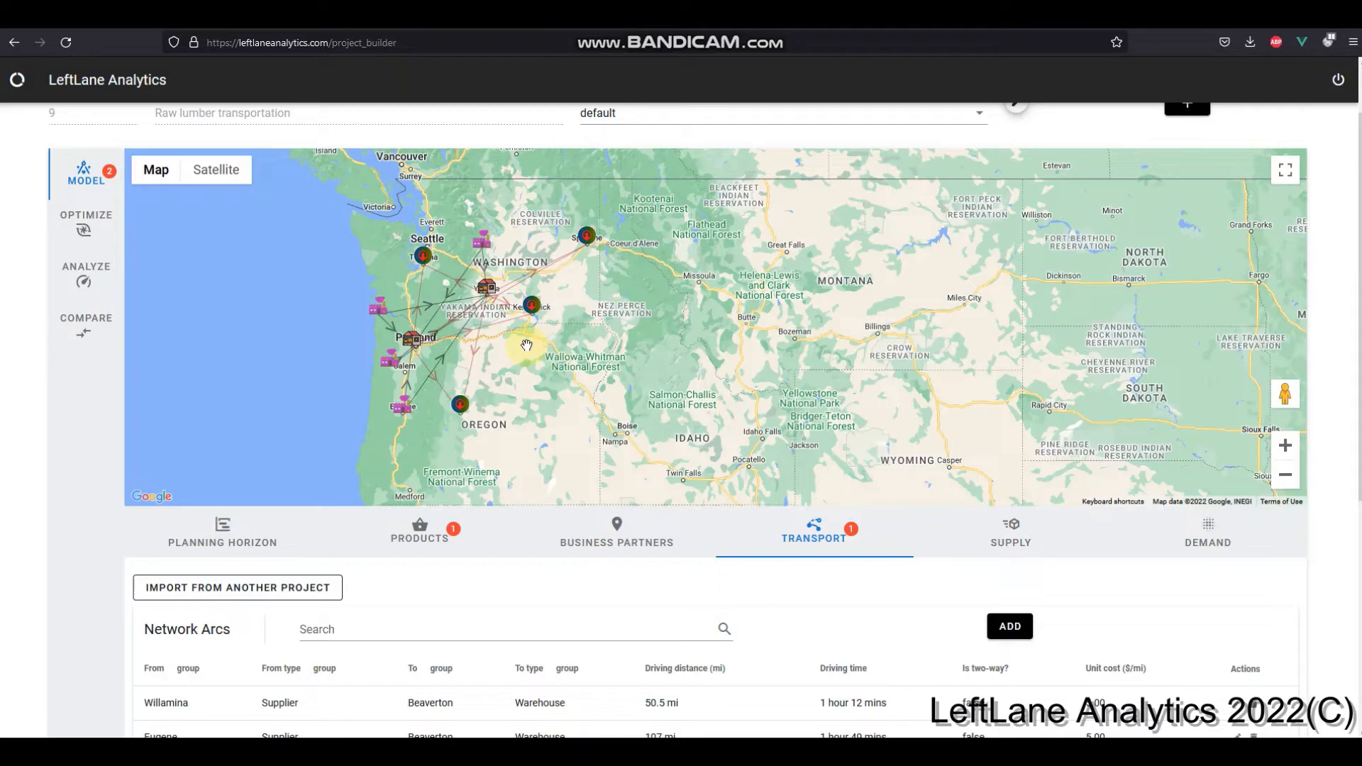
click(987, 547)
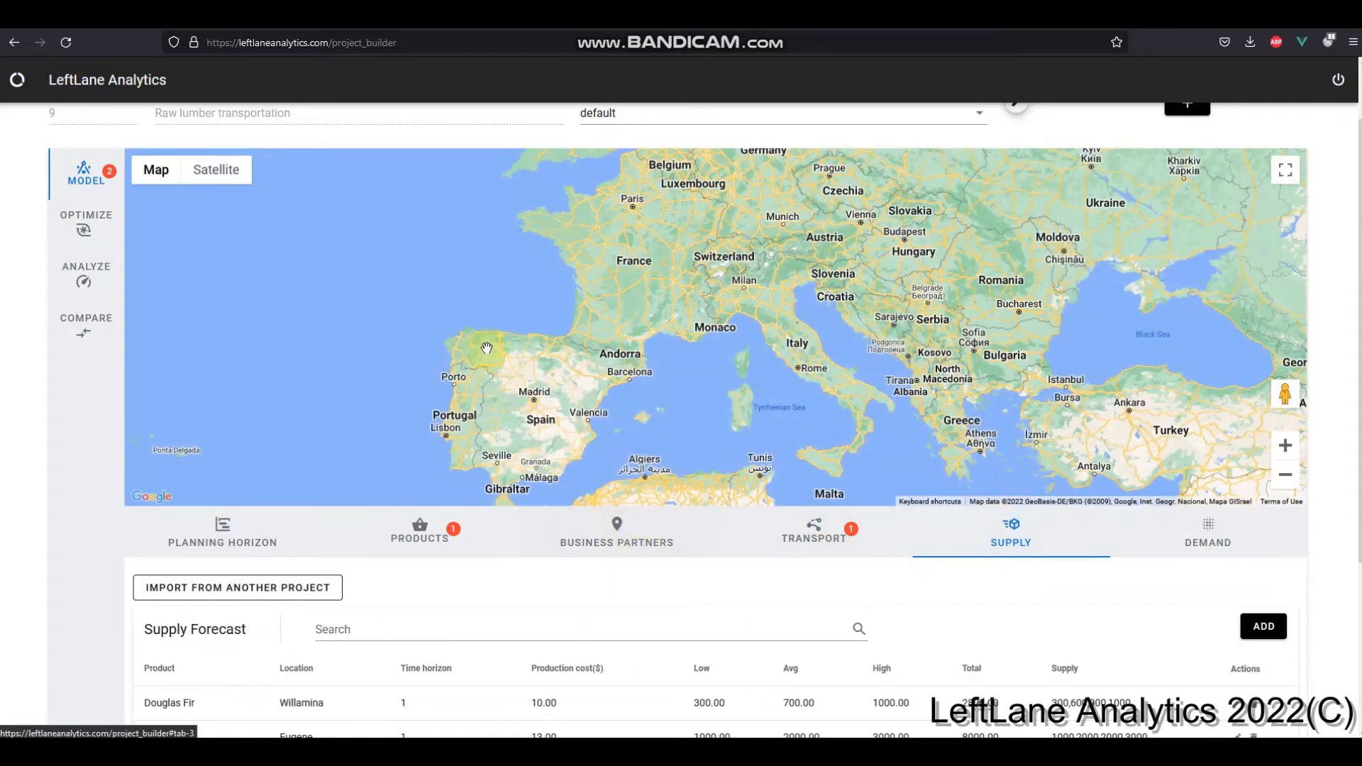
drag(487, 345, 900, 332)
drag(480, 295, 1021, 314)
drag(461, 302, 801, 355)
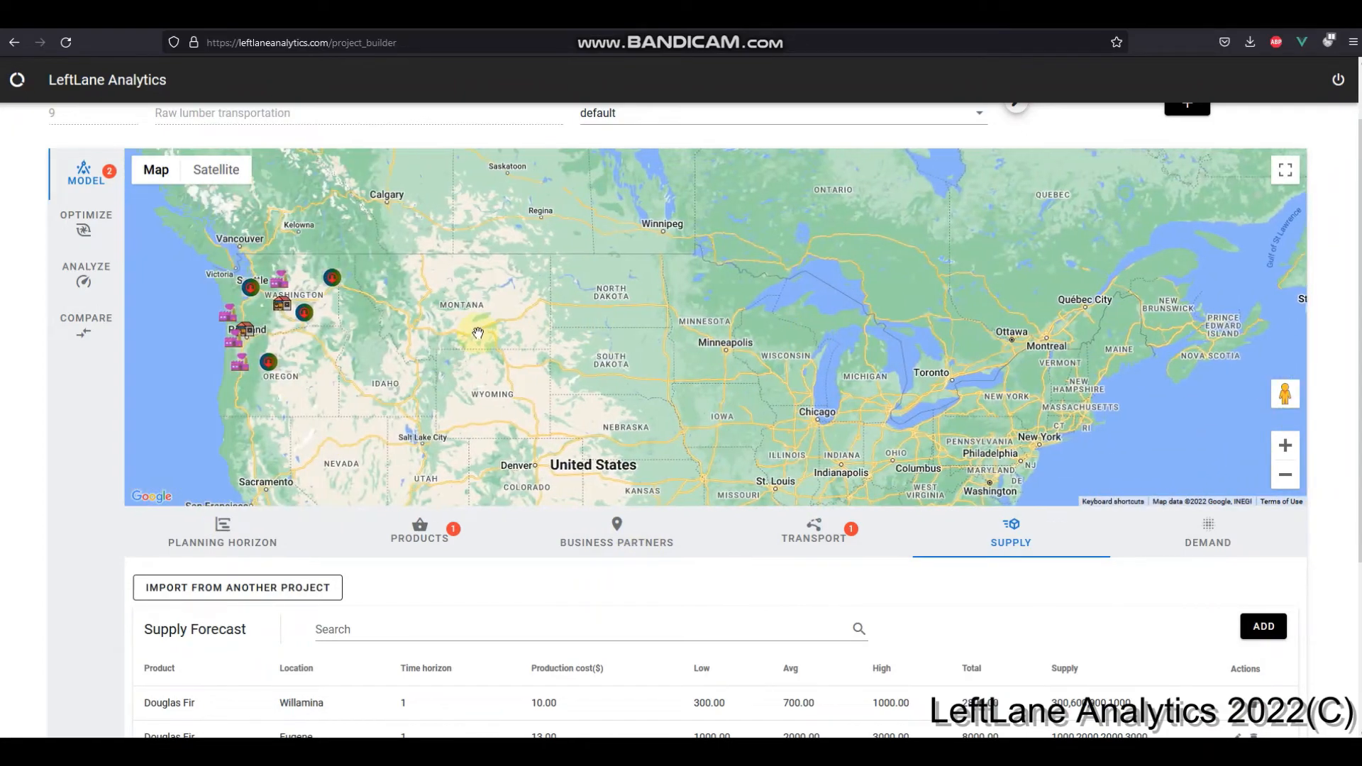
- Examine the supply forecast chart for Douglas Fir at Willamina and close it without saving
scroll(781, 603, down, 3)
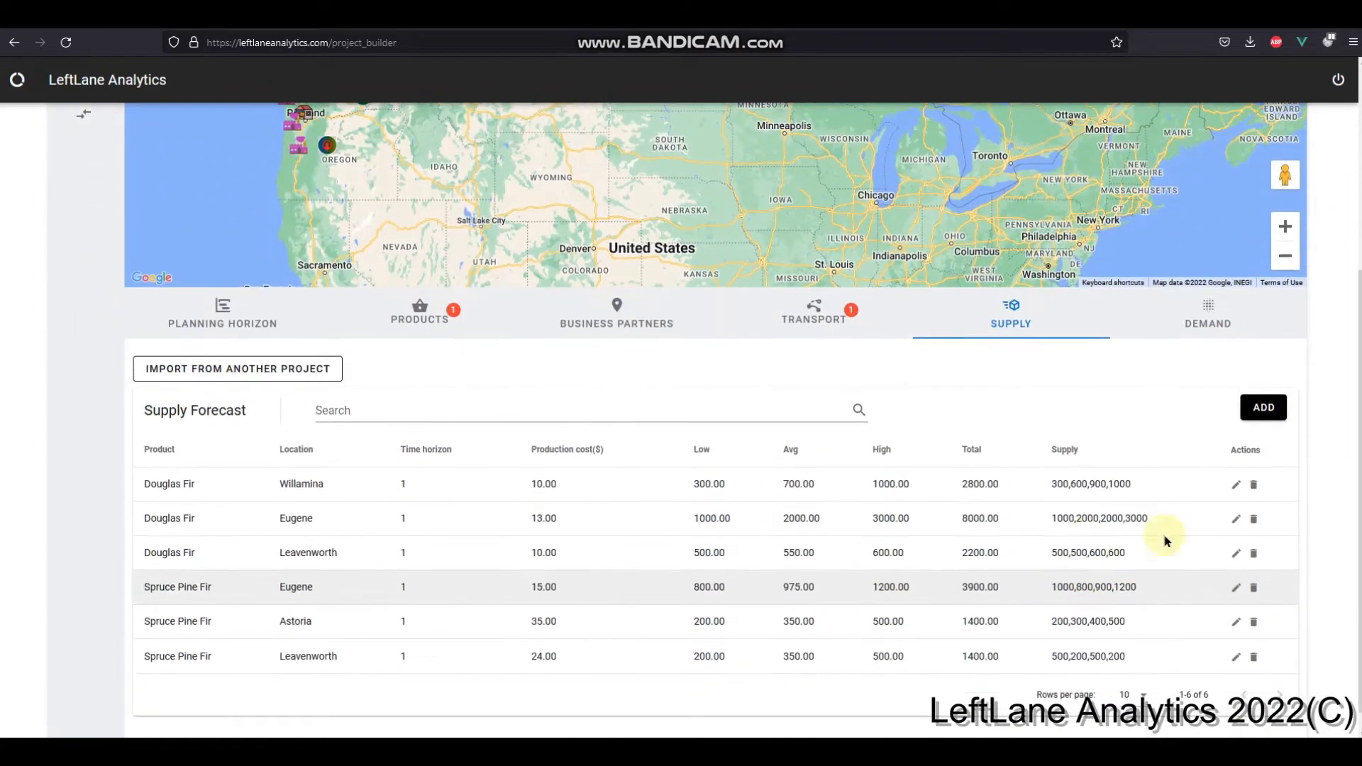
click(1236, 483)
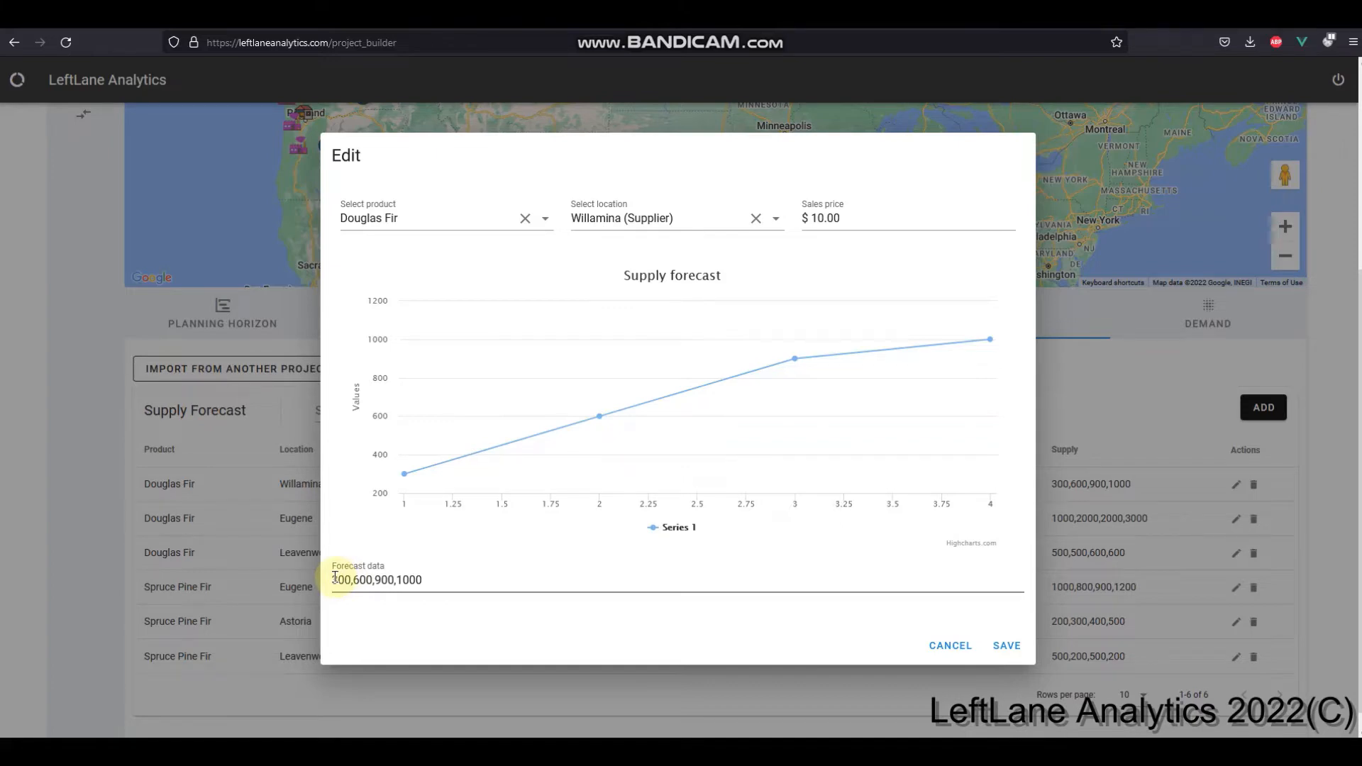
click(950, 645)
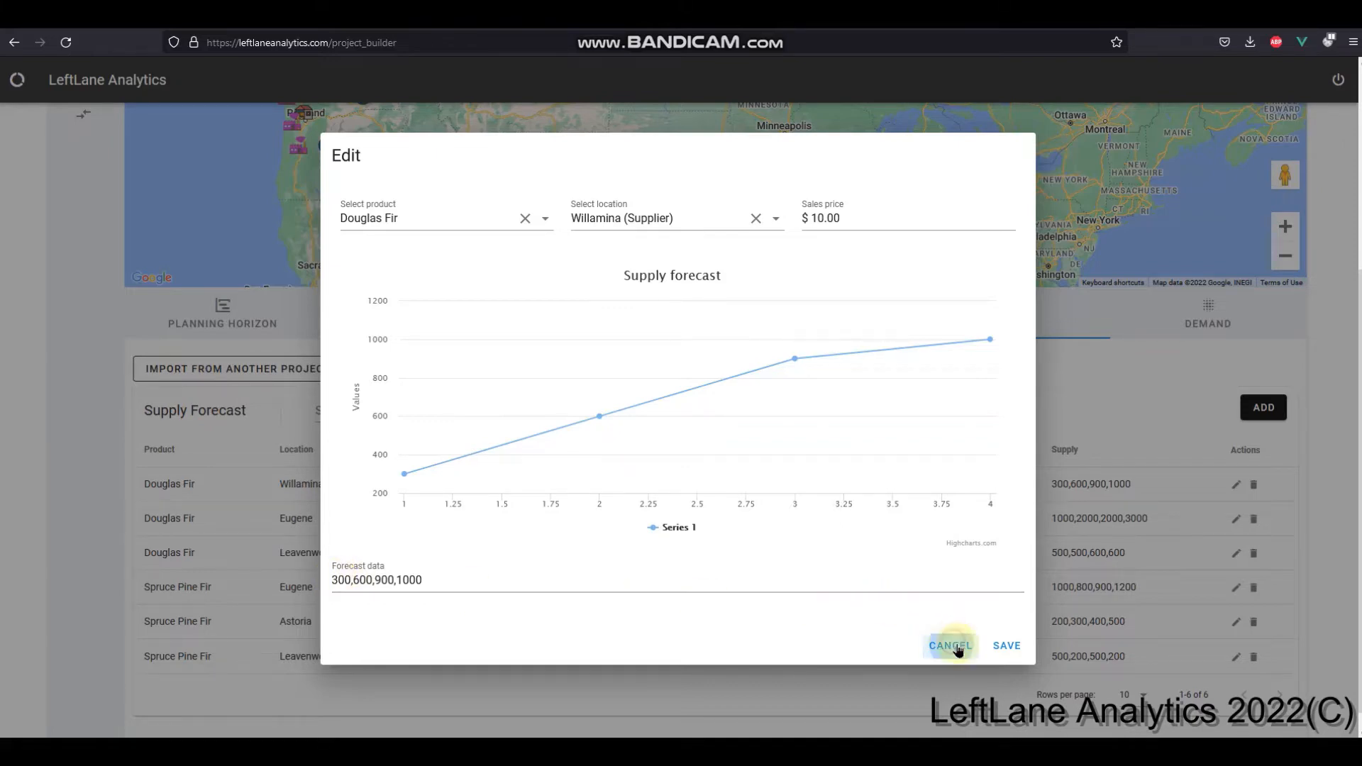
- Examine the demand forecast chart for Spruce Pine Fir at Kennewick and close it without saving
click(1206, 308)
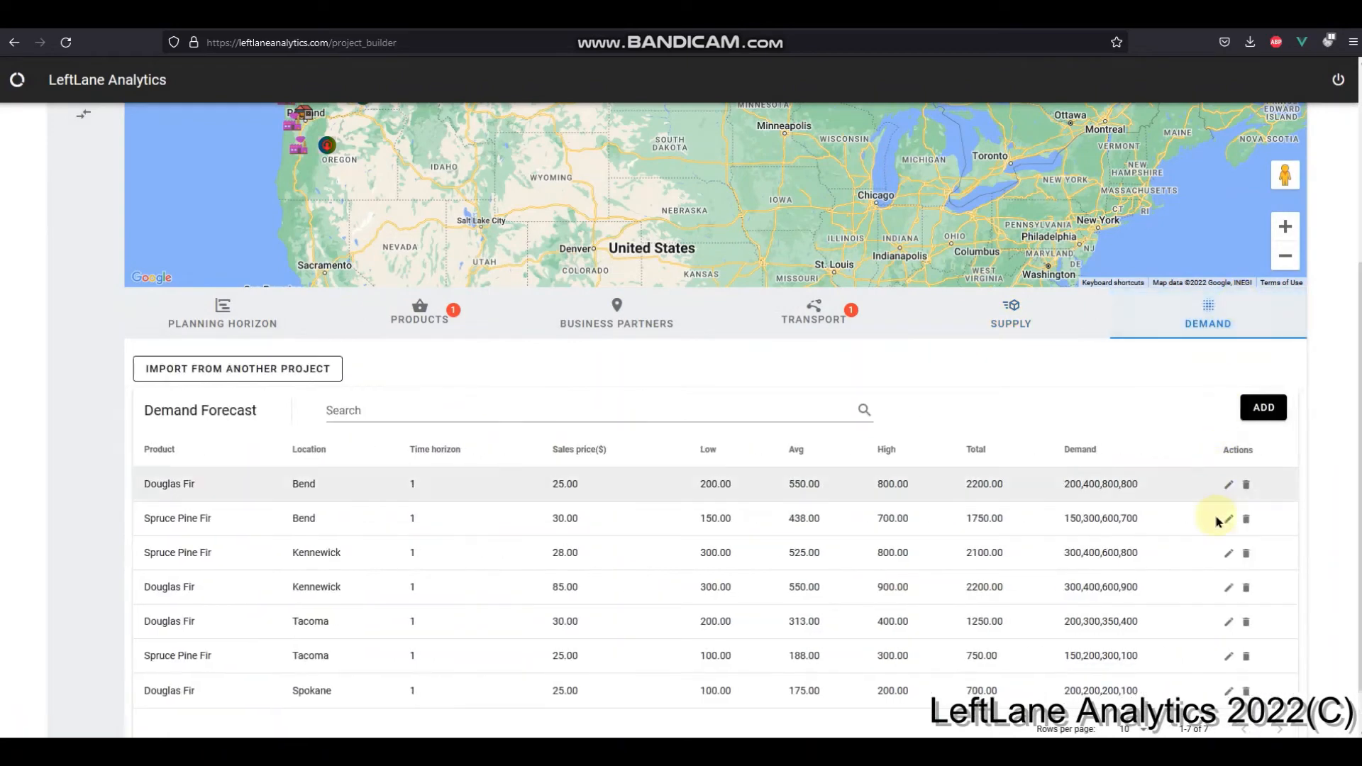
click(1226, 554)
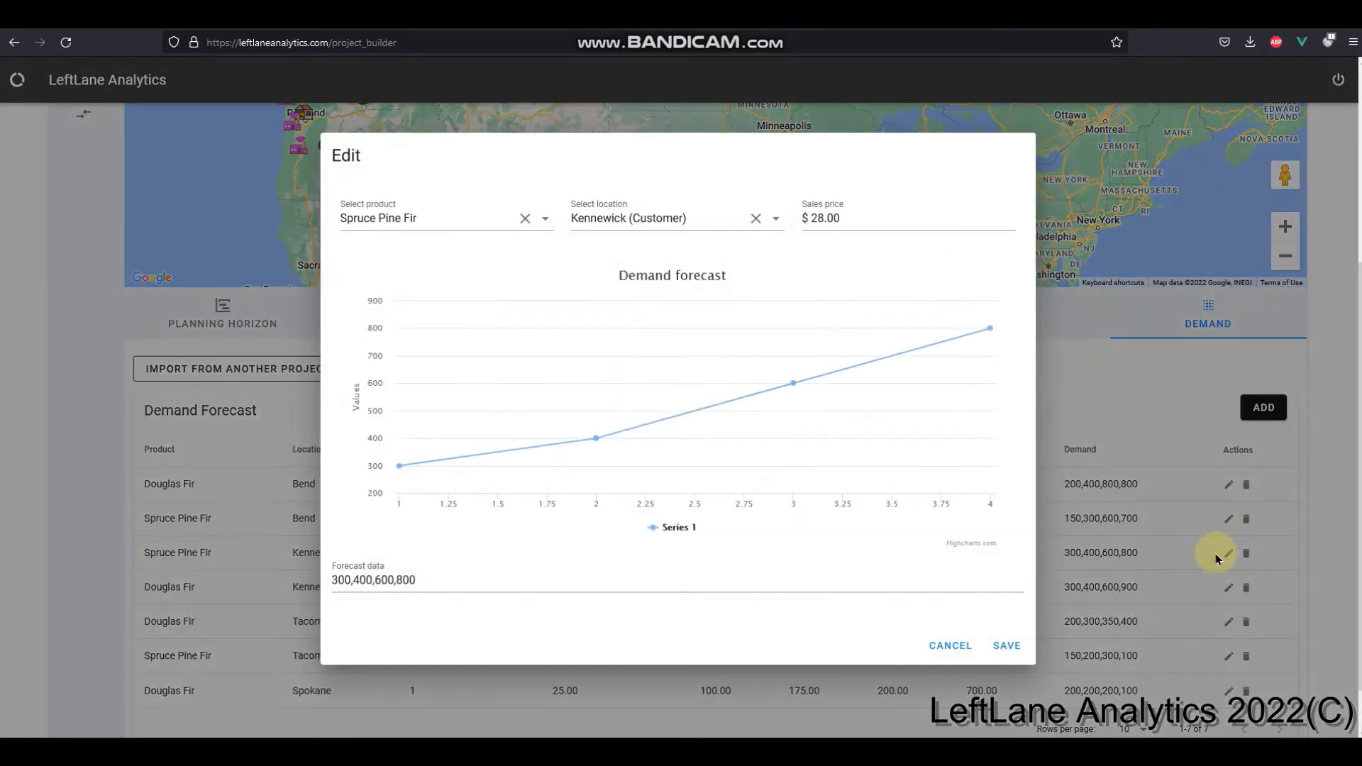
click(950, 645)
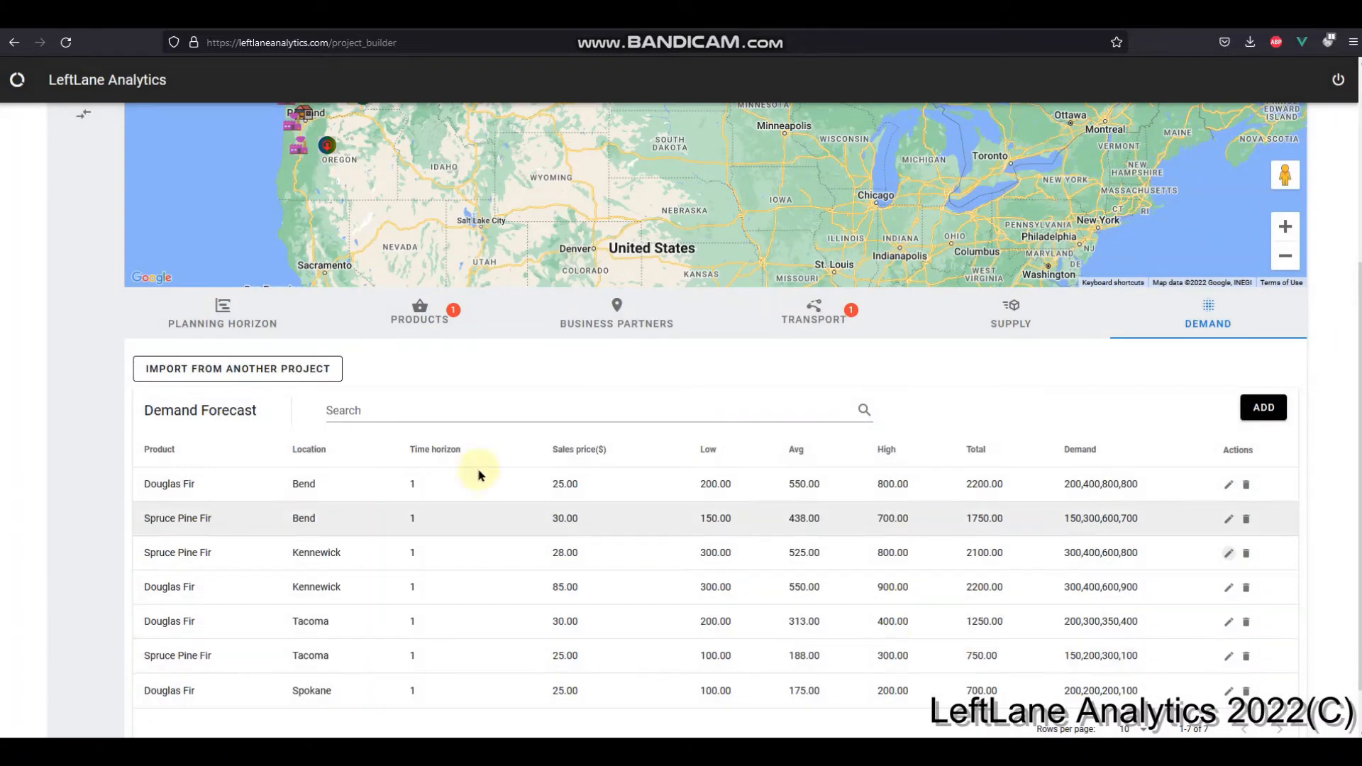
- Review the optimizer settings, switching the Max budget constraint on and back off
scroll(58, 319, up, 3)
click(76, 241)
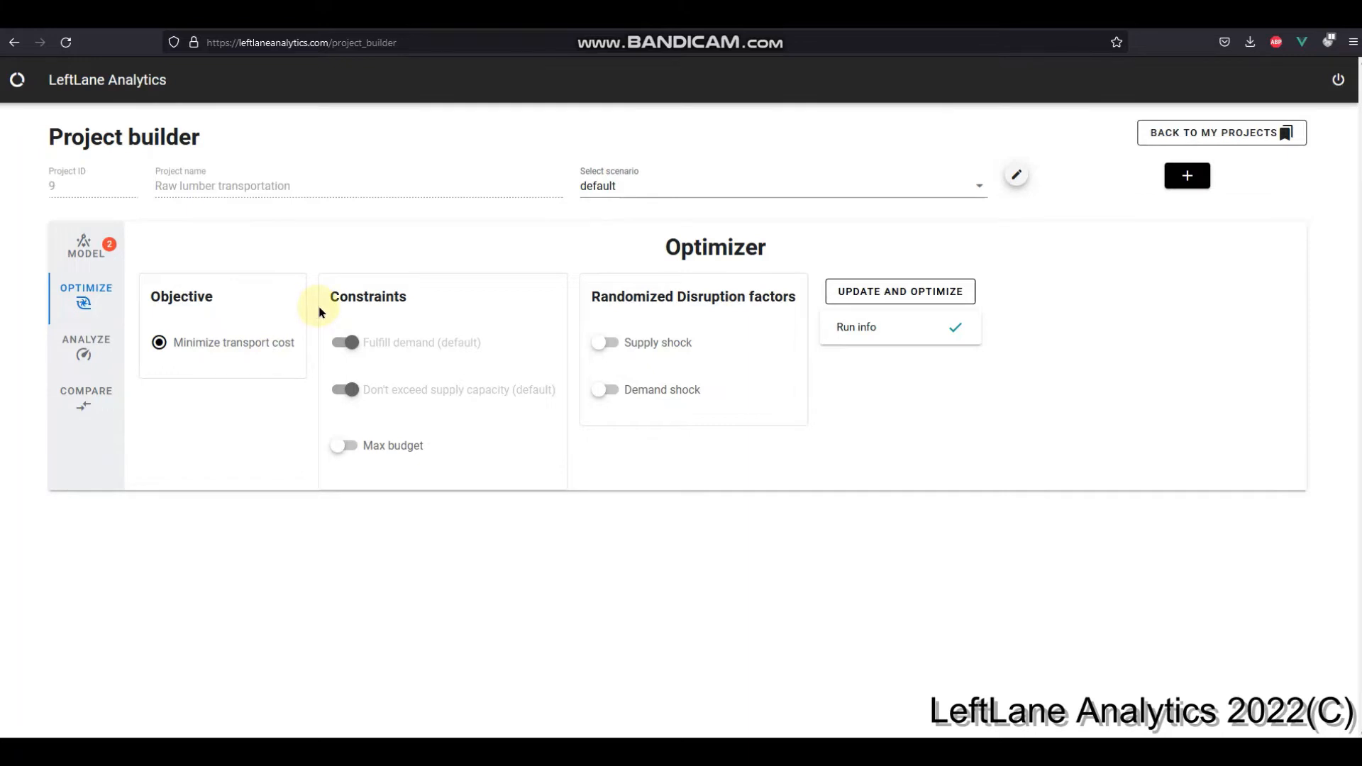
click(346, 446)
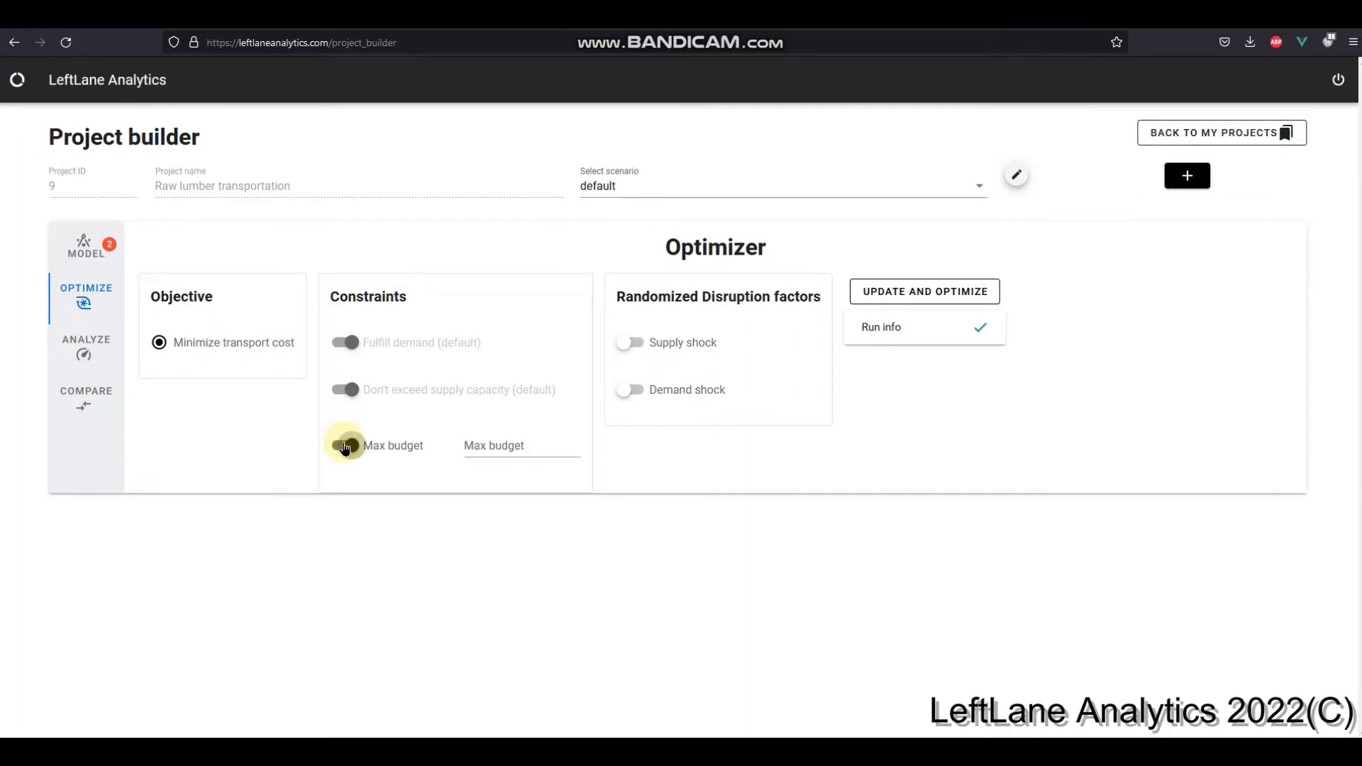
click(345, 447)
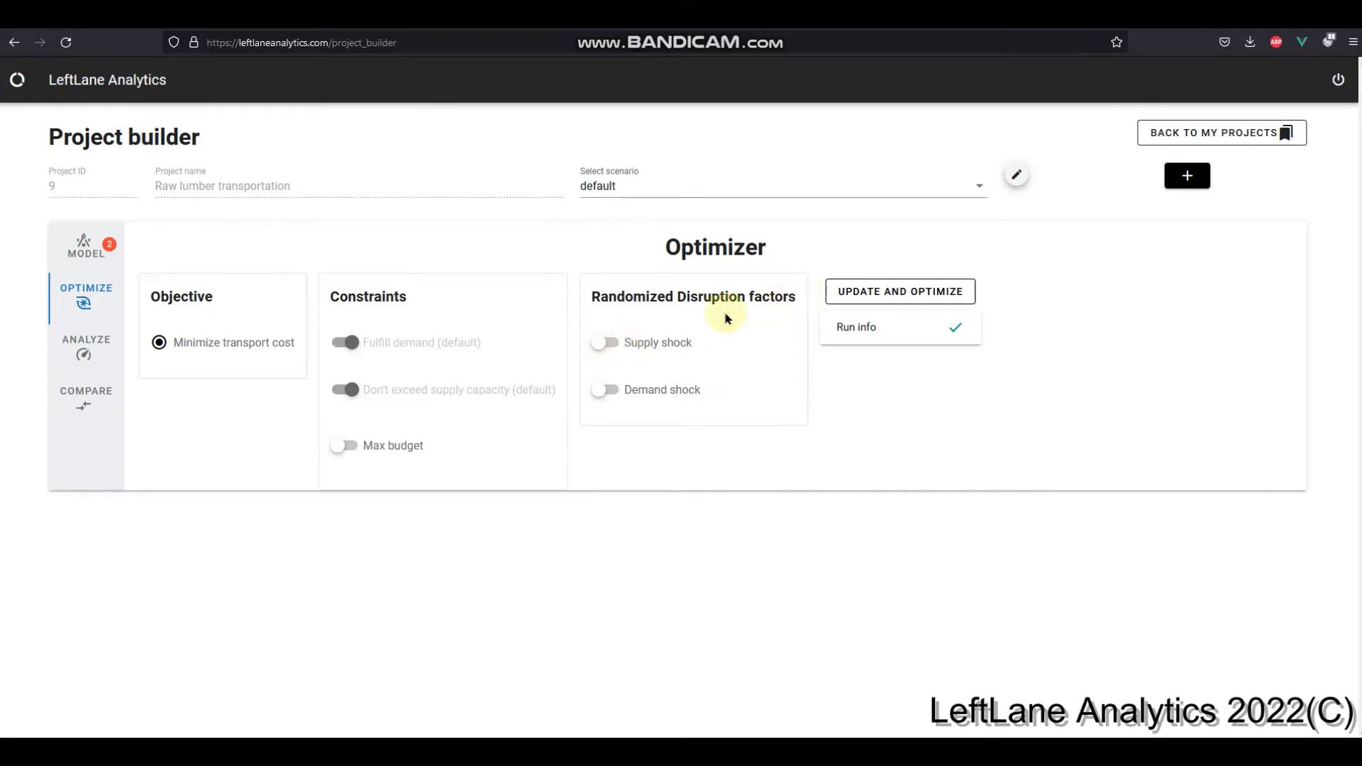
- Examine the optimized network on the analysis map and the summary figures of the default scenario
click(99, 347)
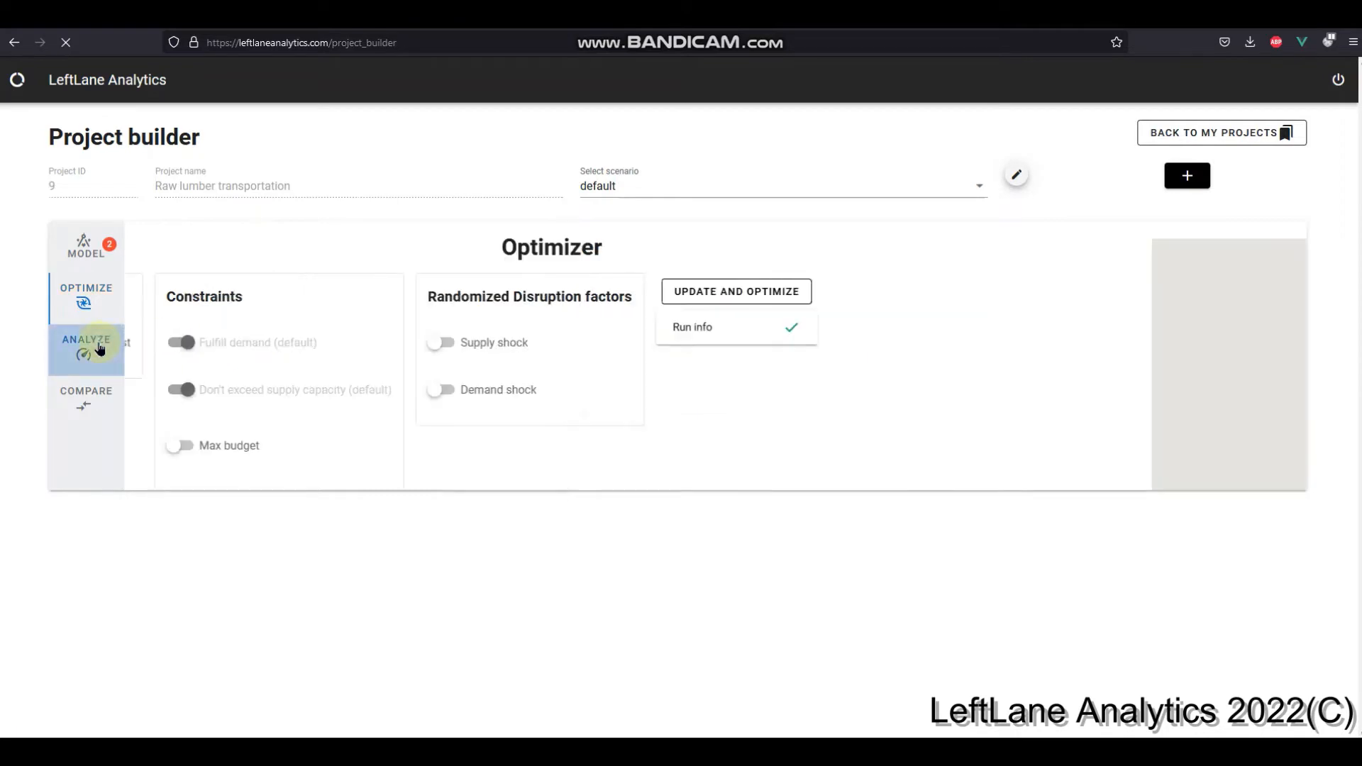
drag(376, 453, 404, 470)
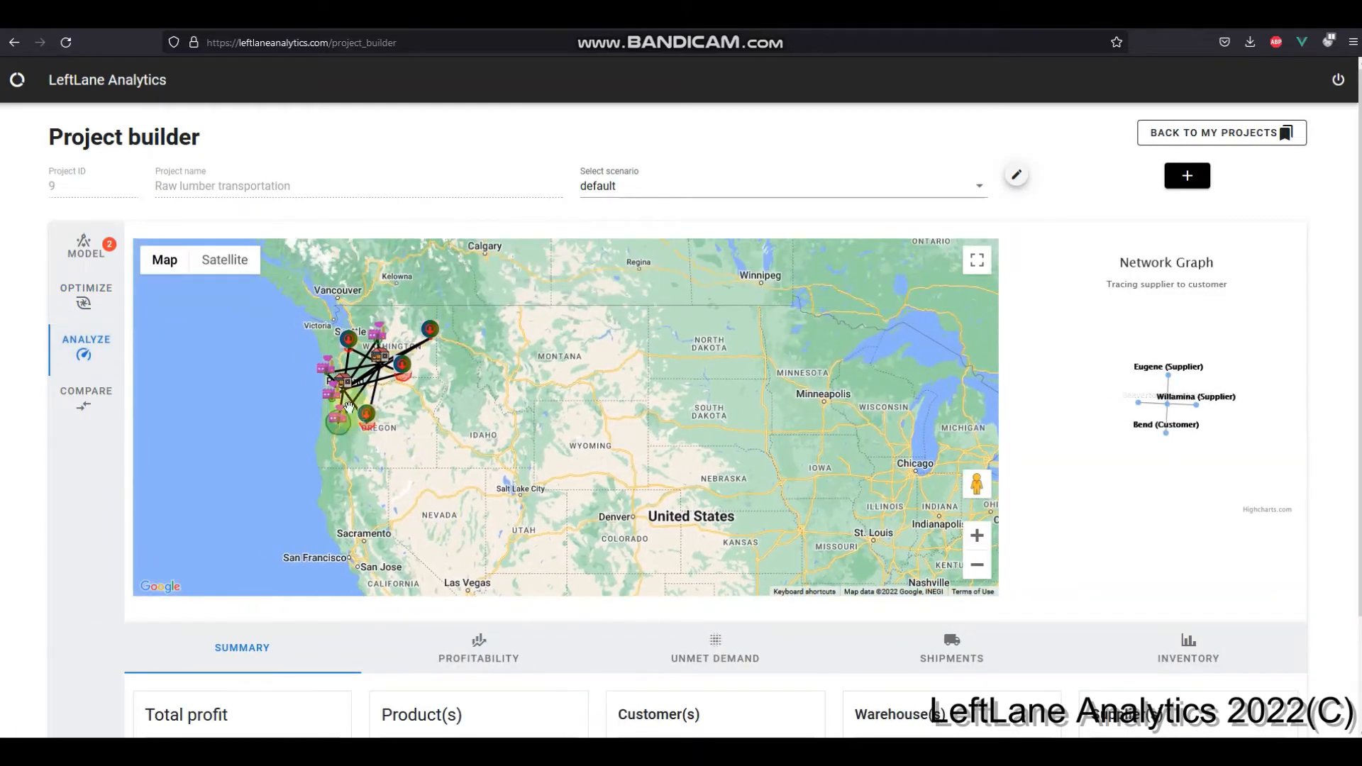
scroll(295, 330, up, 1)
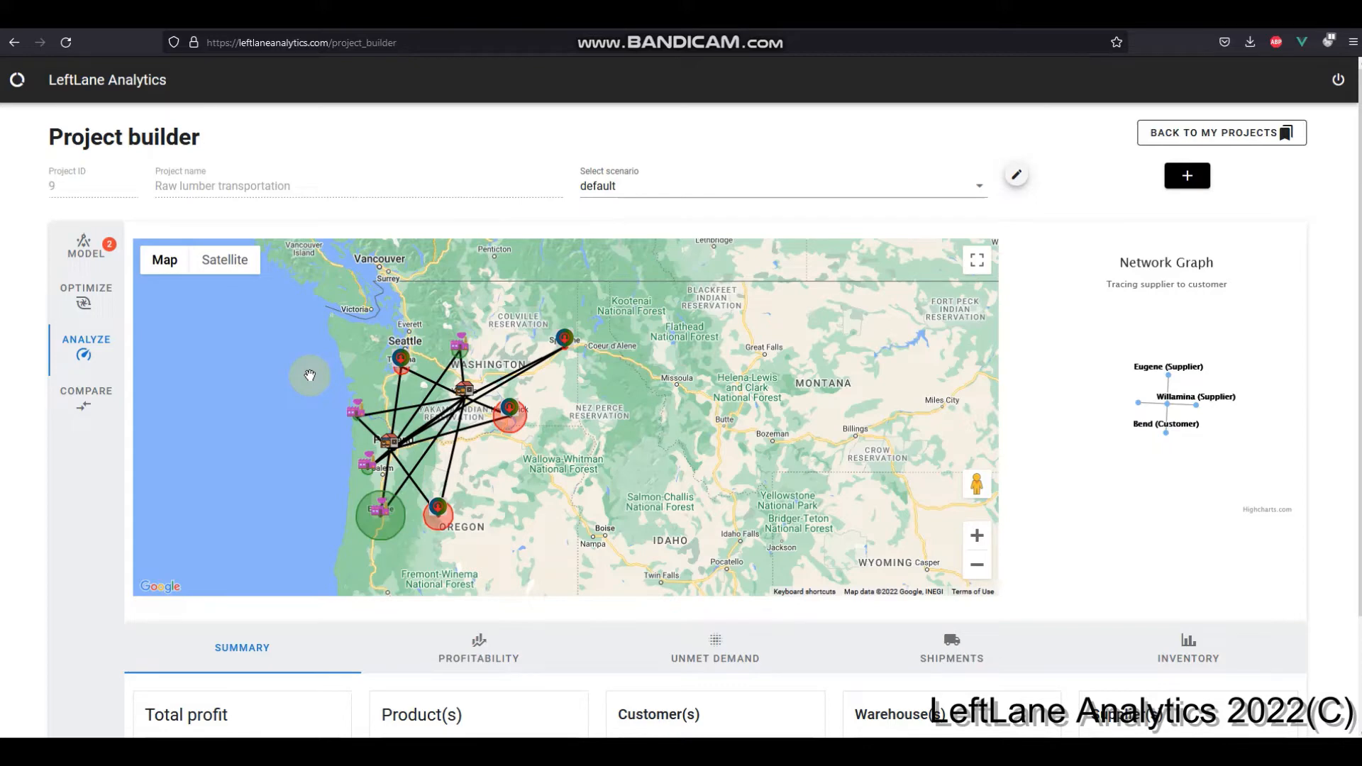
scroll(310, 376, down, 2)
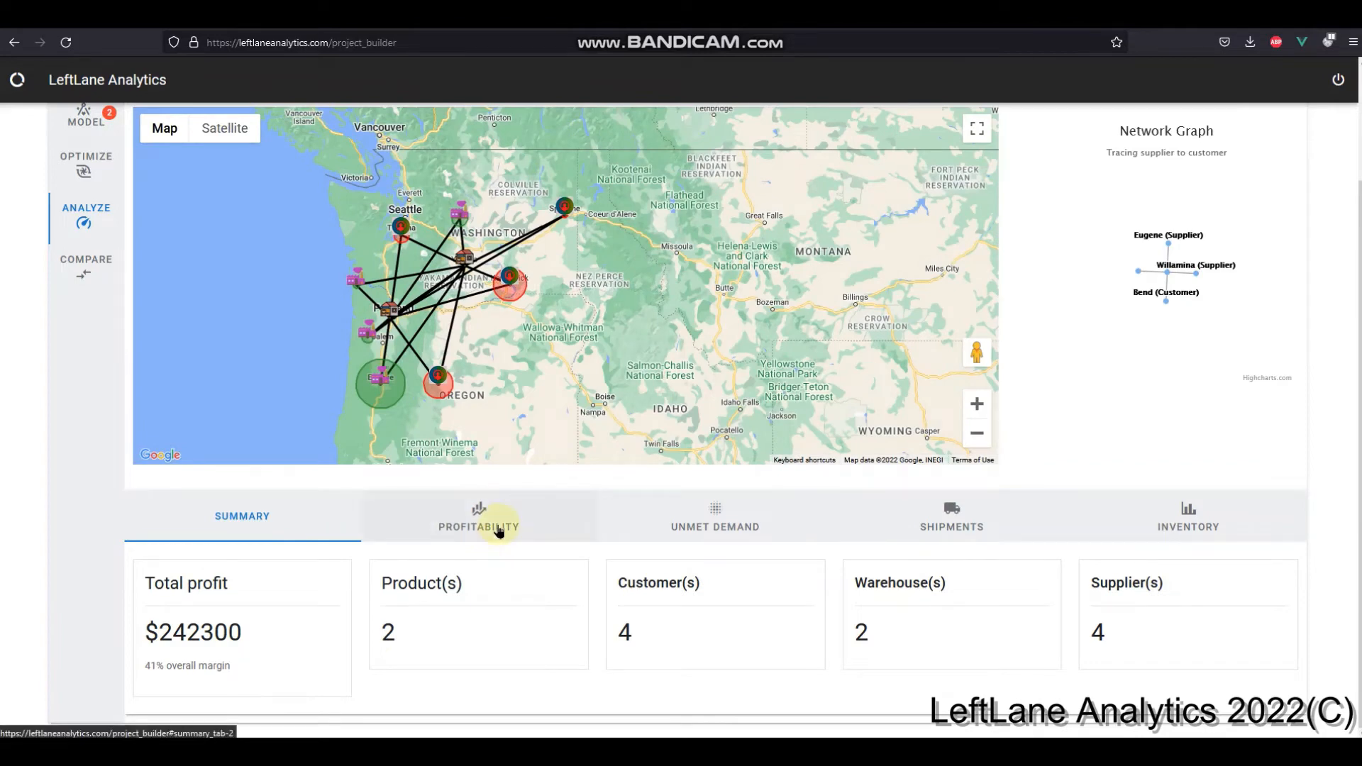
- Review the profitability figures with the profit and cost breakdown charts by product
click(499, 529)
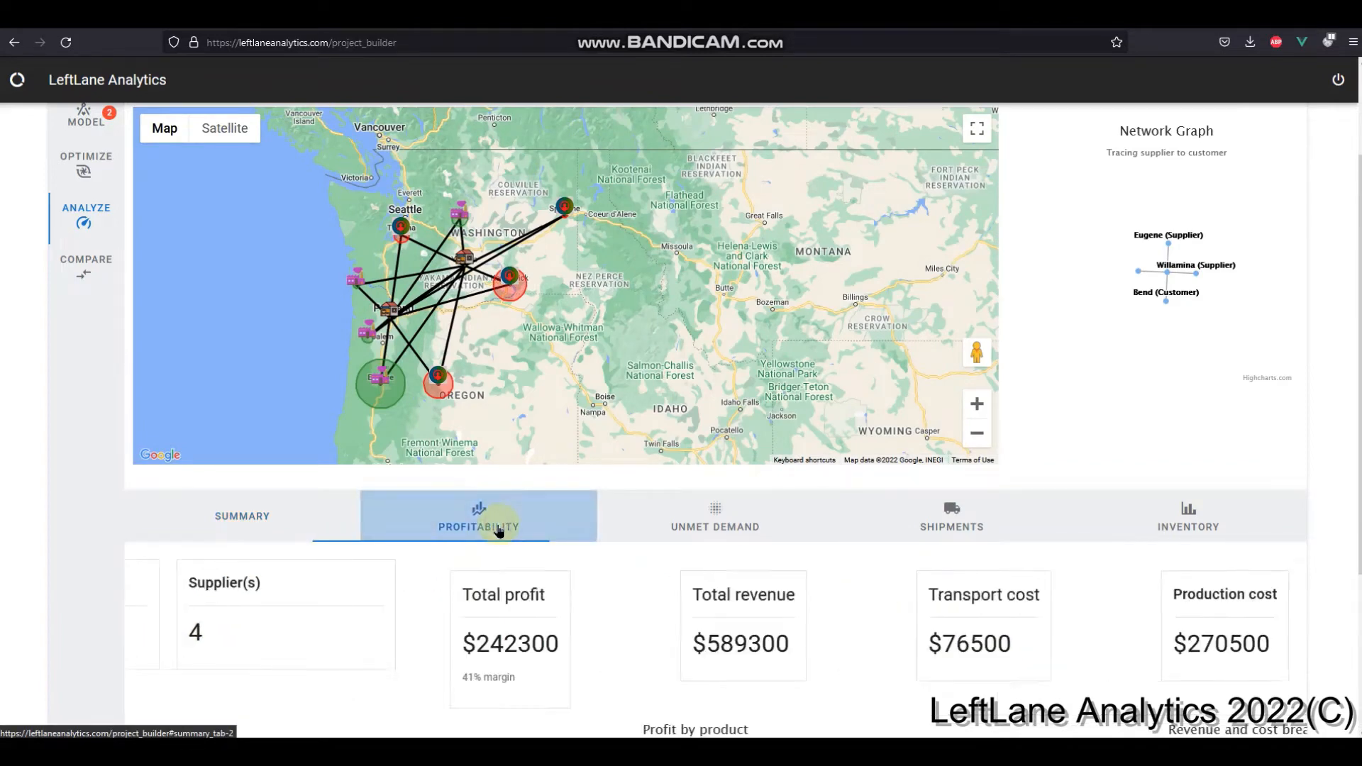
scroll(498, 529, down, 2)
scroll(497, 522, down, 2)
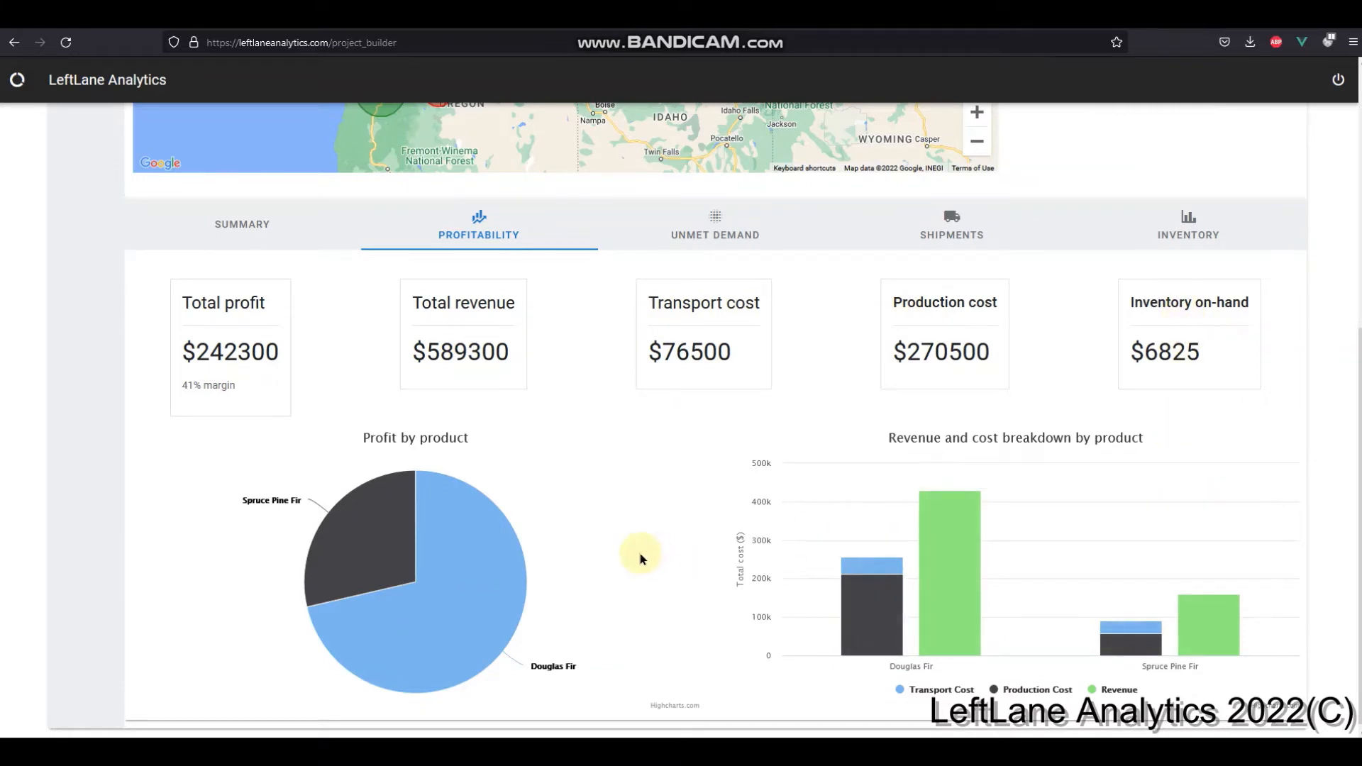
- Examine the unmet demand chart for Spruce Pine Fir at Bend and close it
click(716, 229)
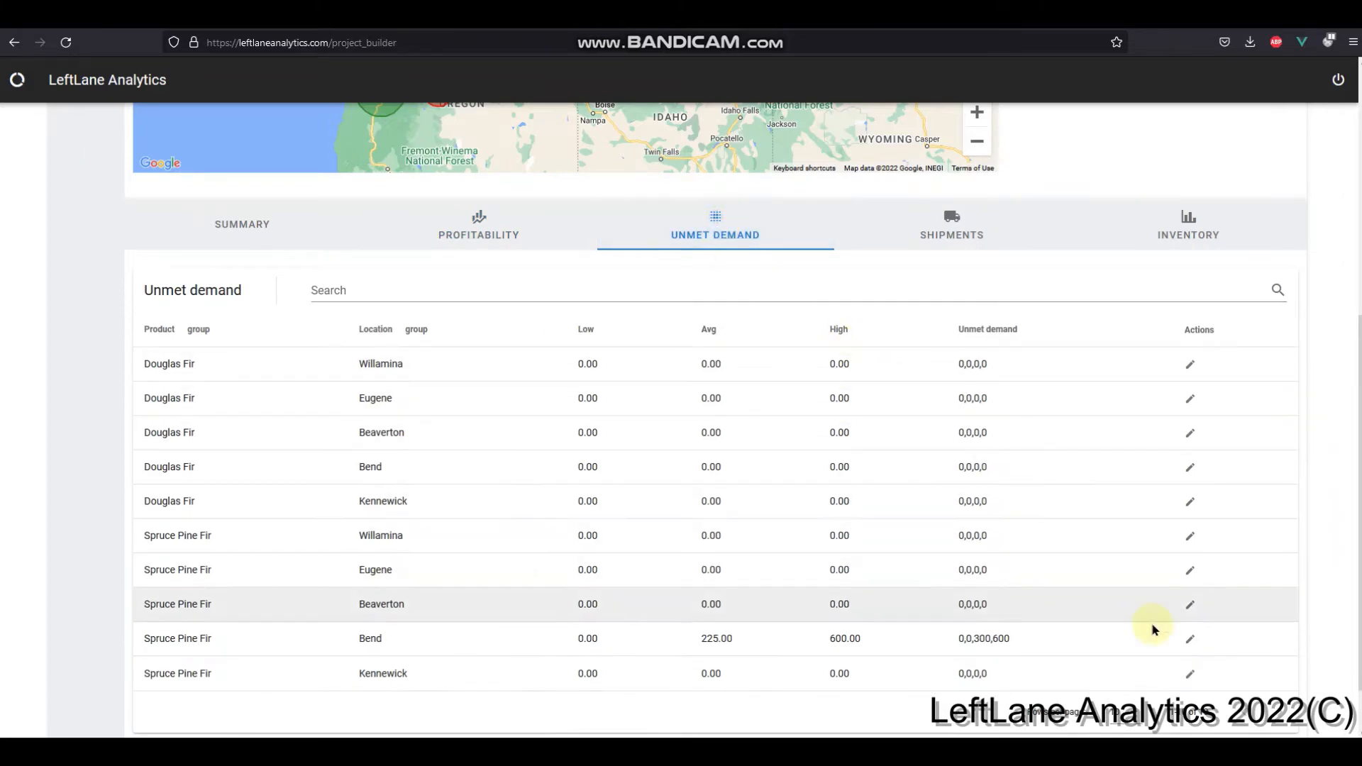
click(1189, 639)
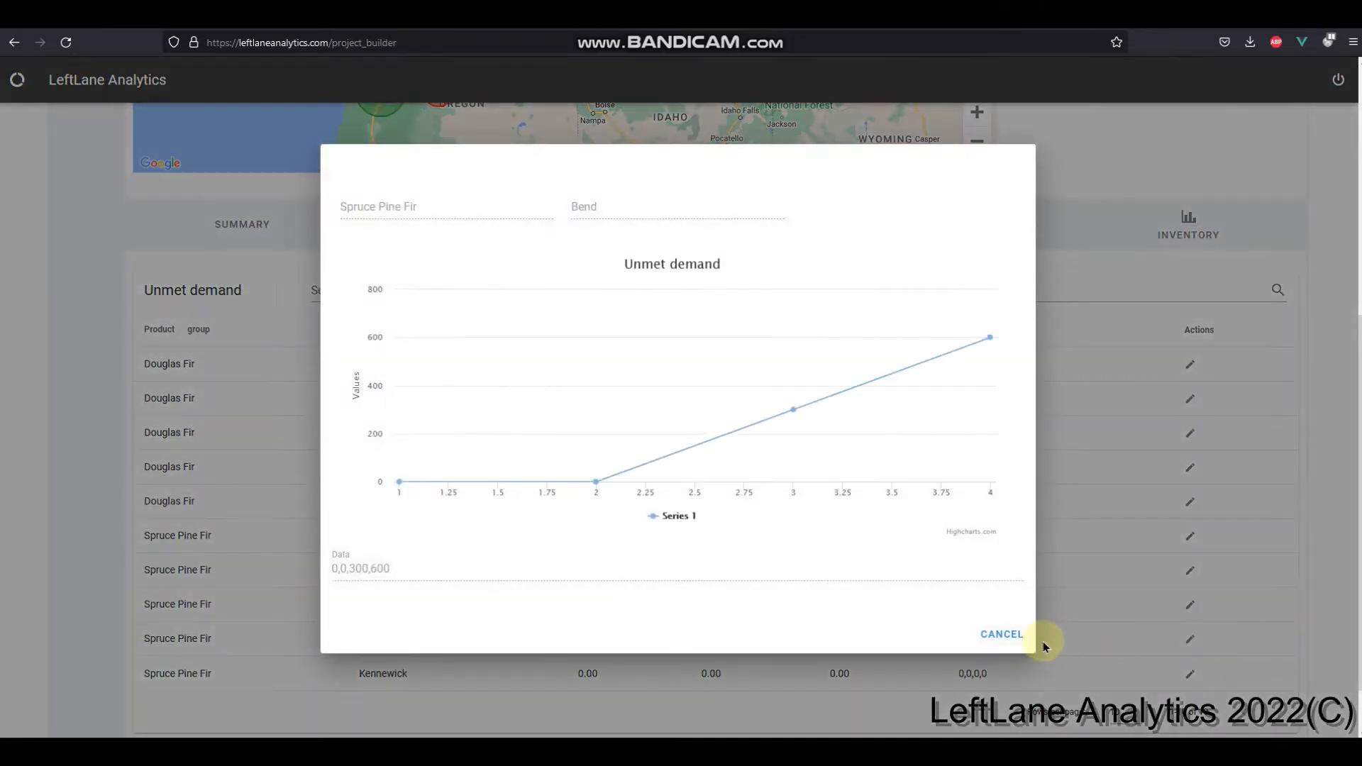
click(1010, 643)
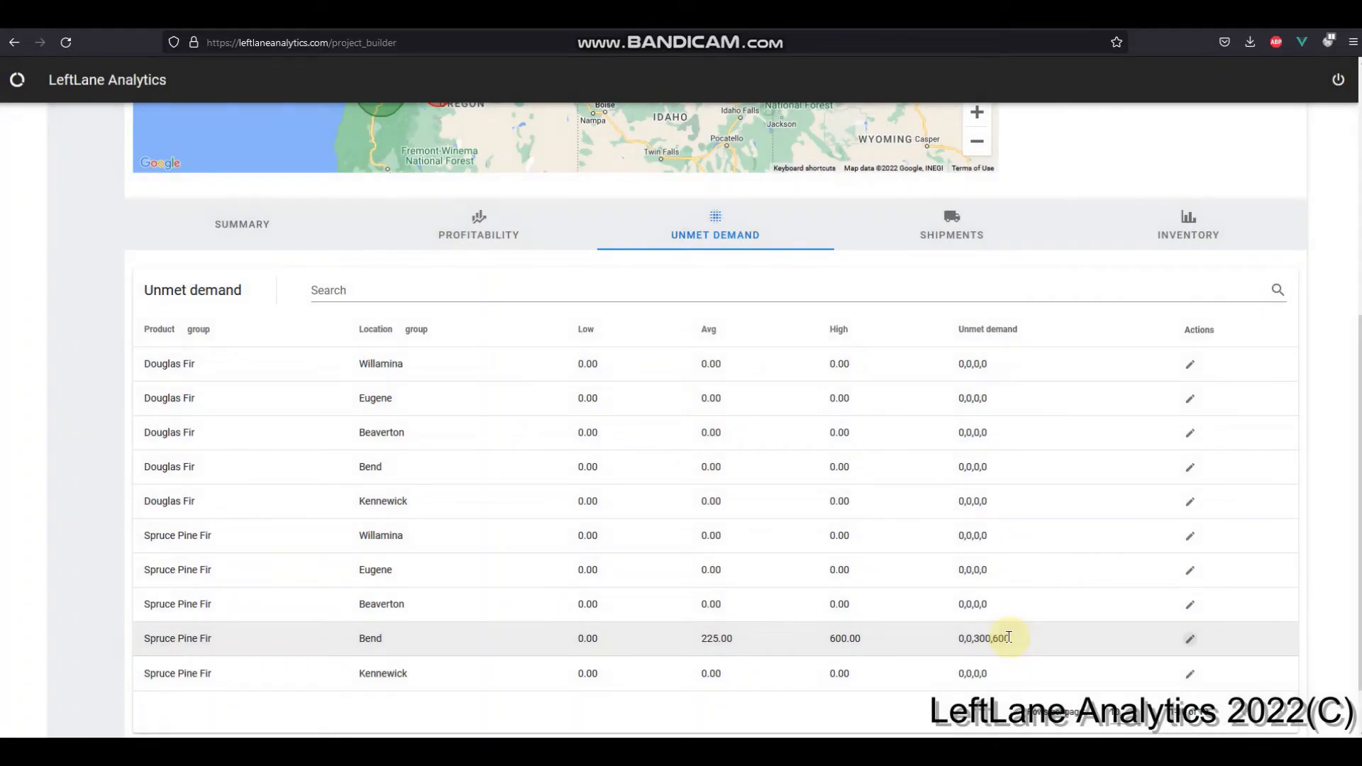
- Examine the shipment flow chart for Douglas Fir from the Beaverton warehouse to Bend and close it
click(985, 241)
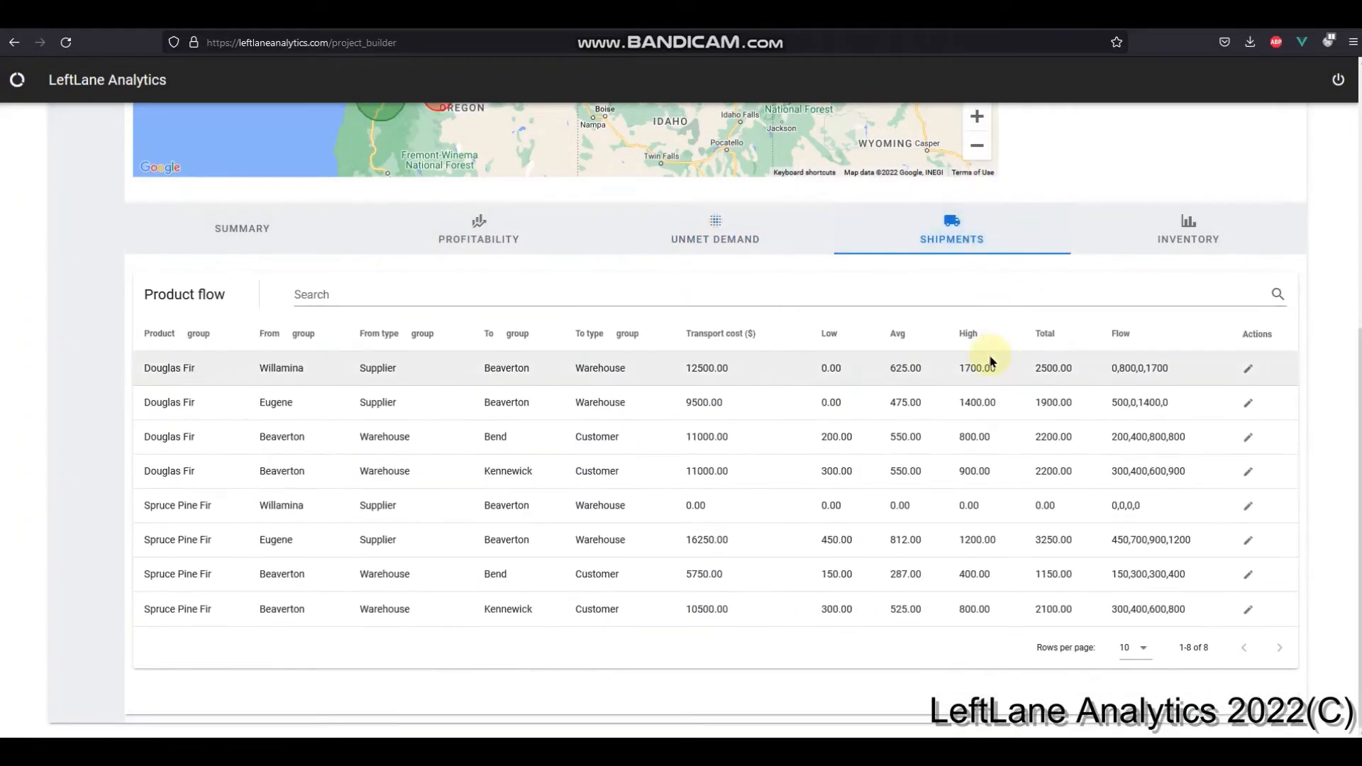
click(1246, 441)
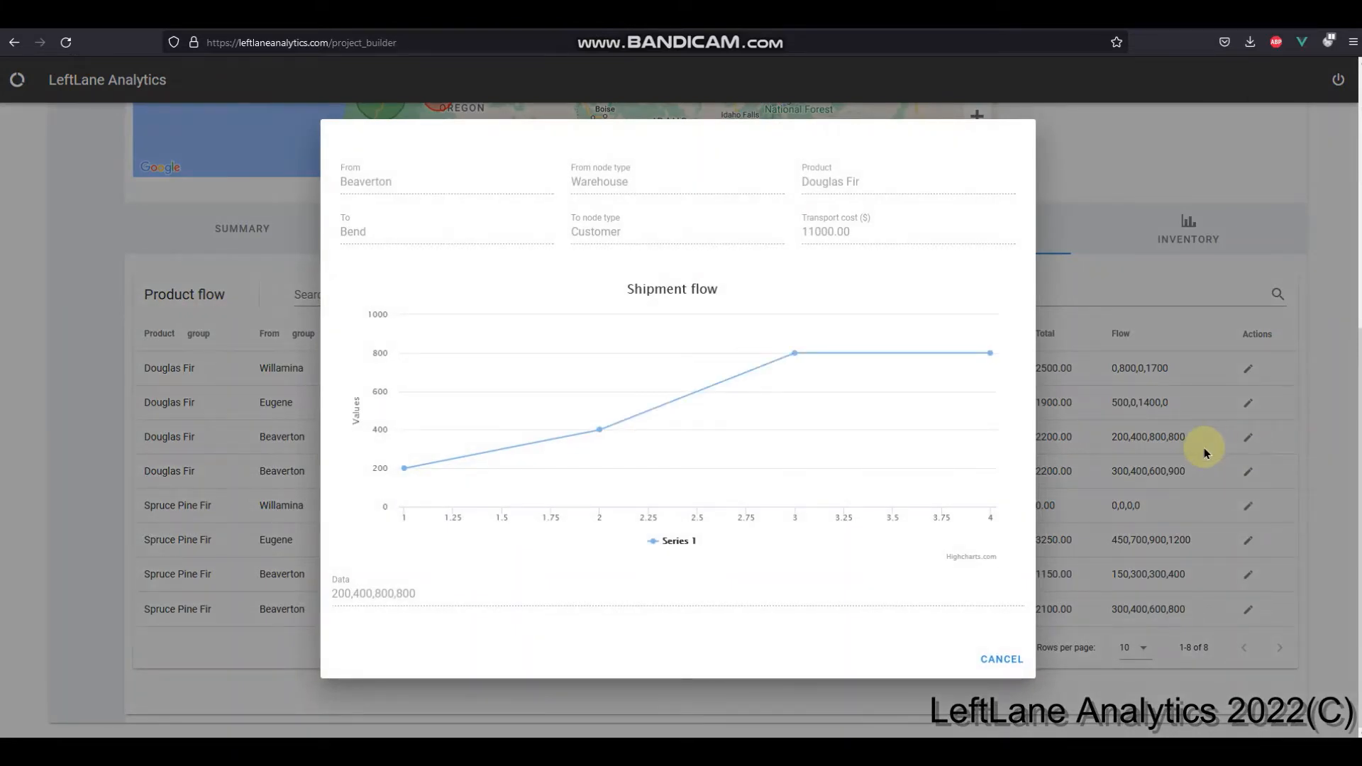
click(1203, 448)
- Examine the inventory on hand chart for Douglas Fir at Willamina and close it
click(1230, 243)
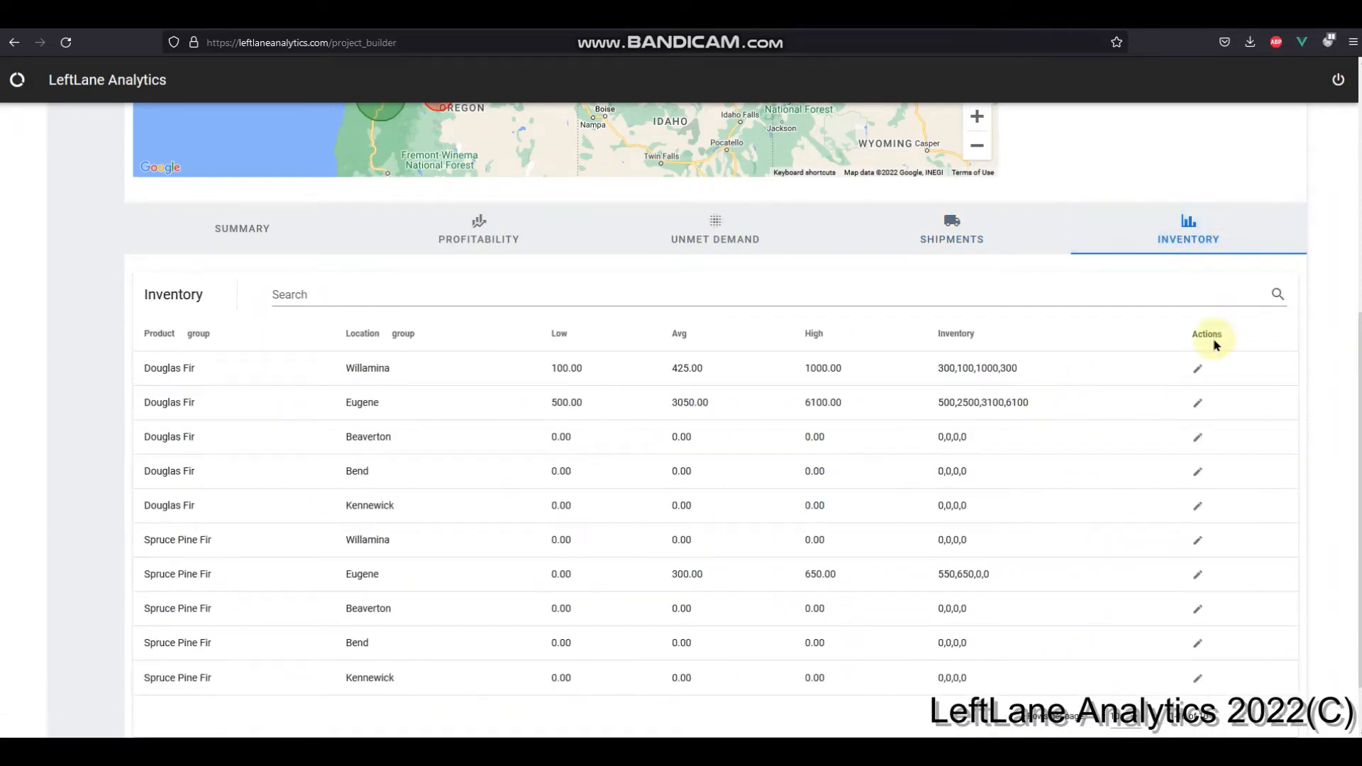
click(1197, 368)
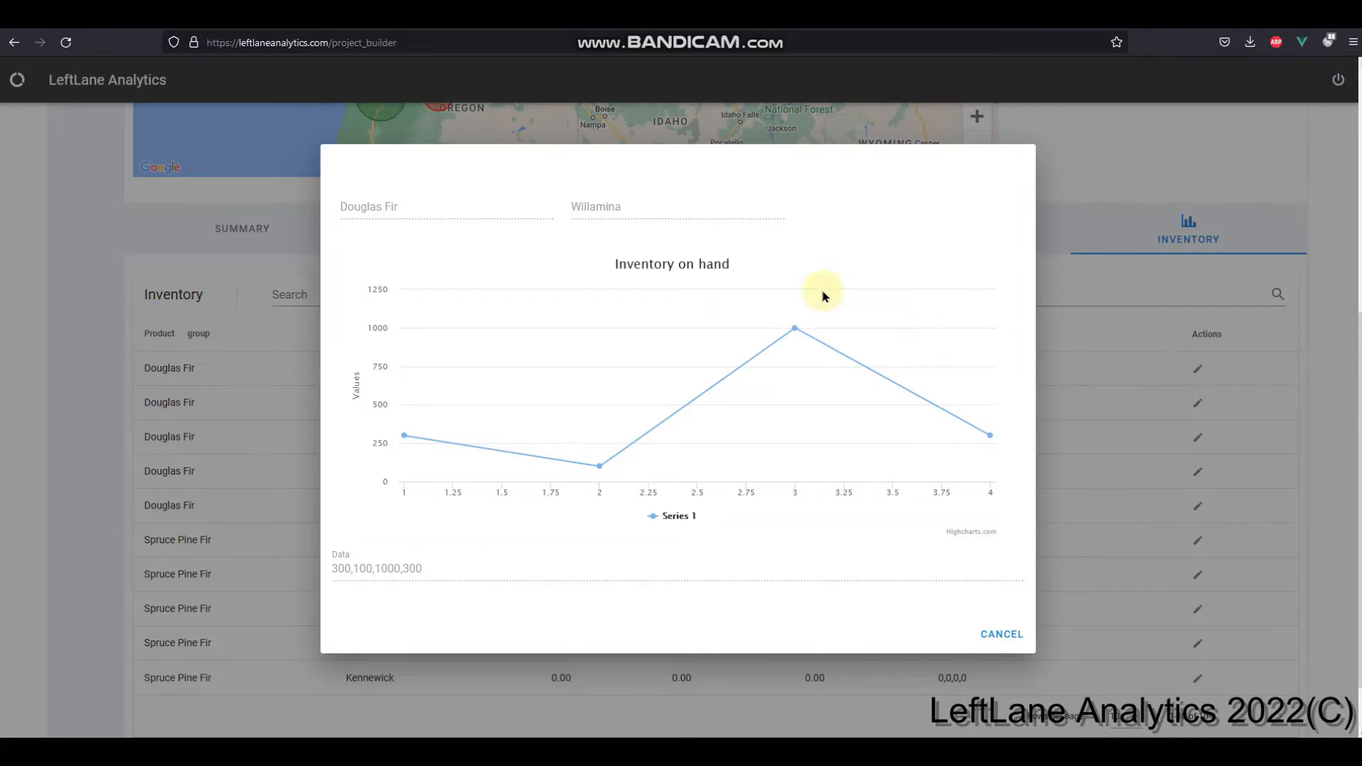
click(1057, 340)
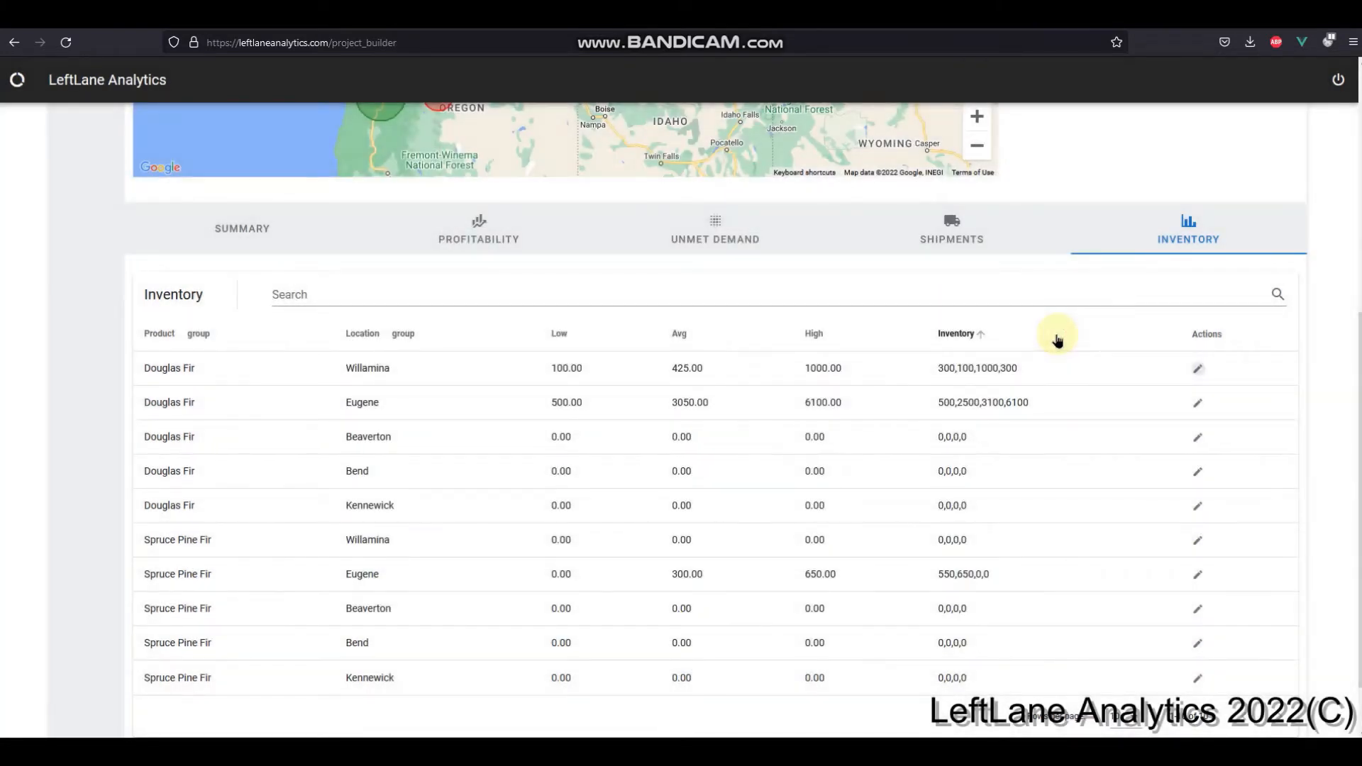
- Clone the default scenario into a new scenario named Test6
scroll(1056, 340, up, 3)
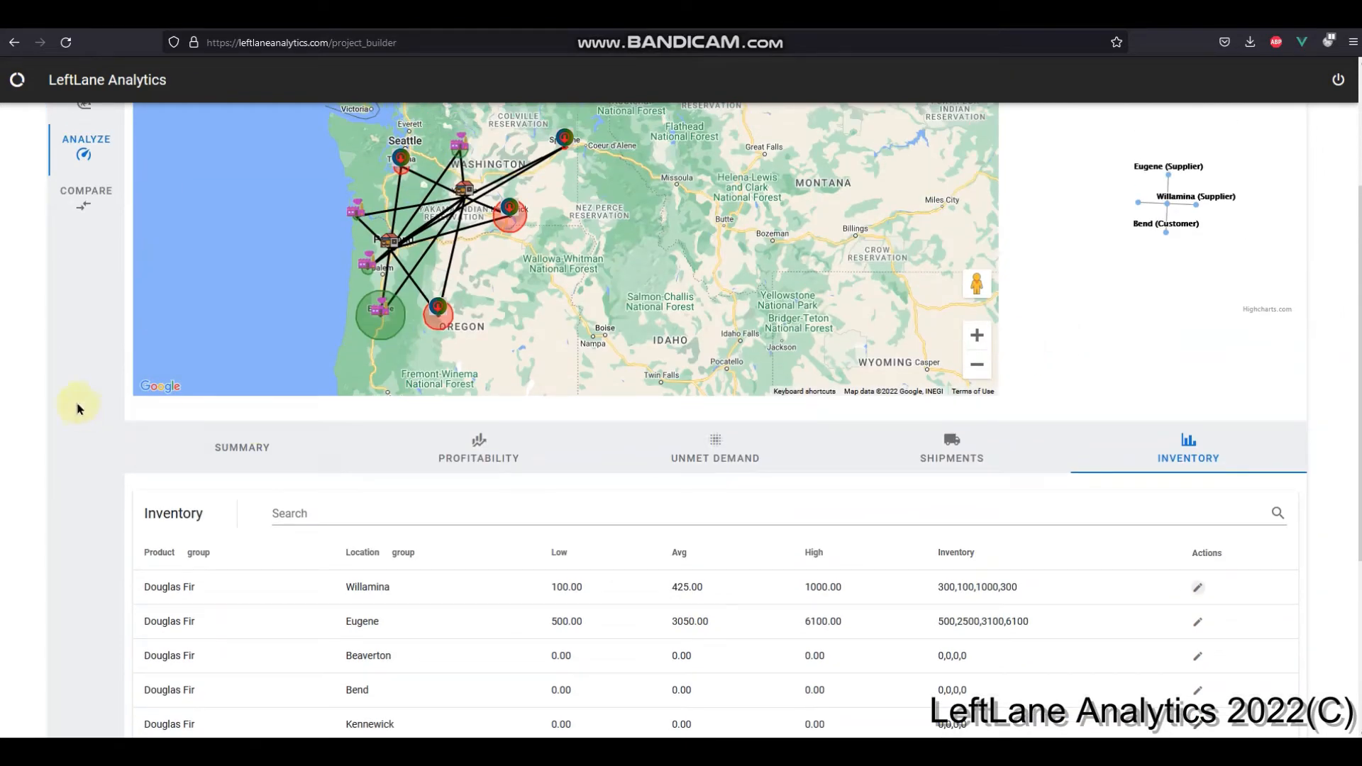
scroll(77, 405, up, 3)
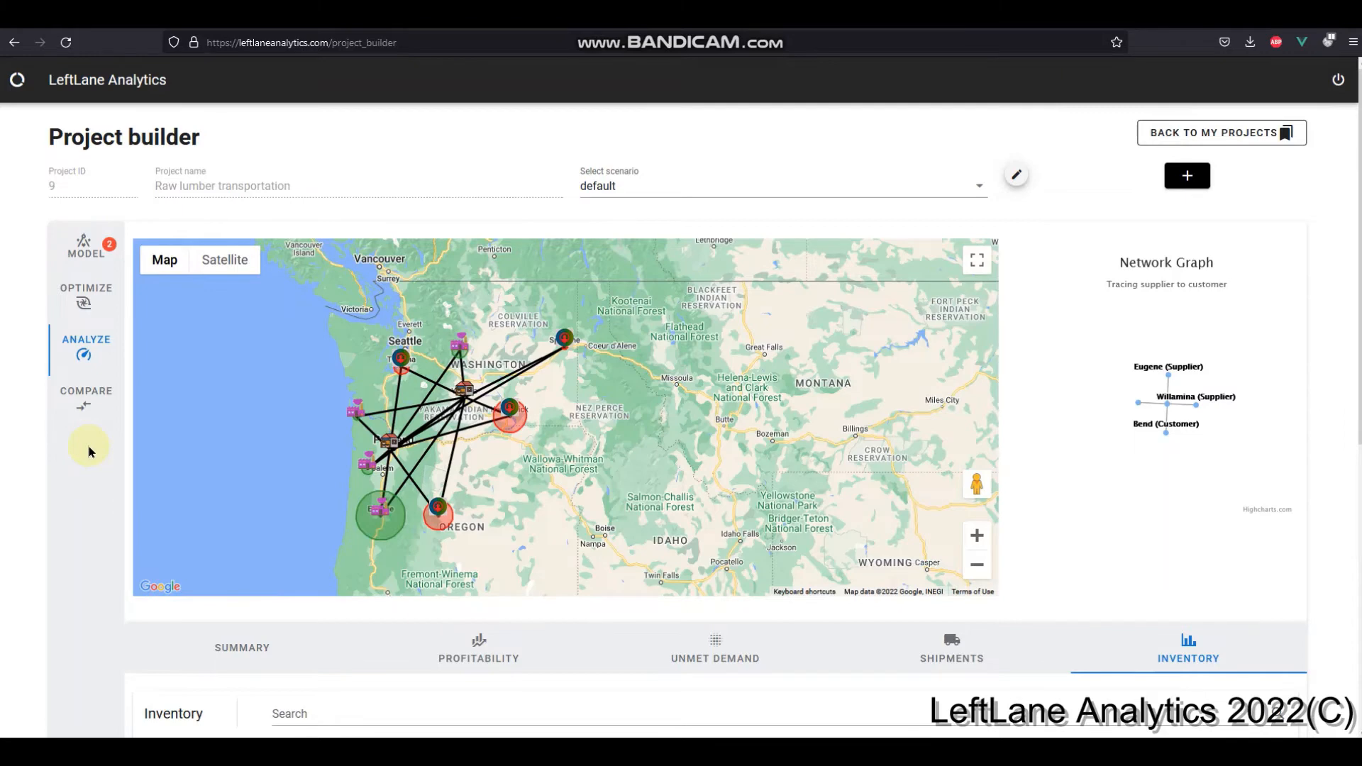
click(1177, 178)
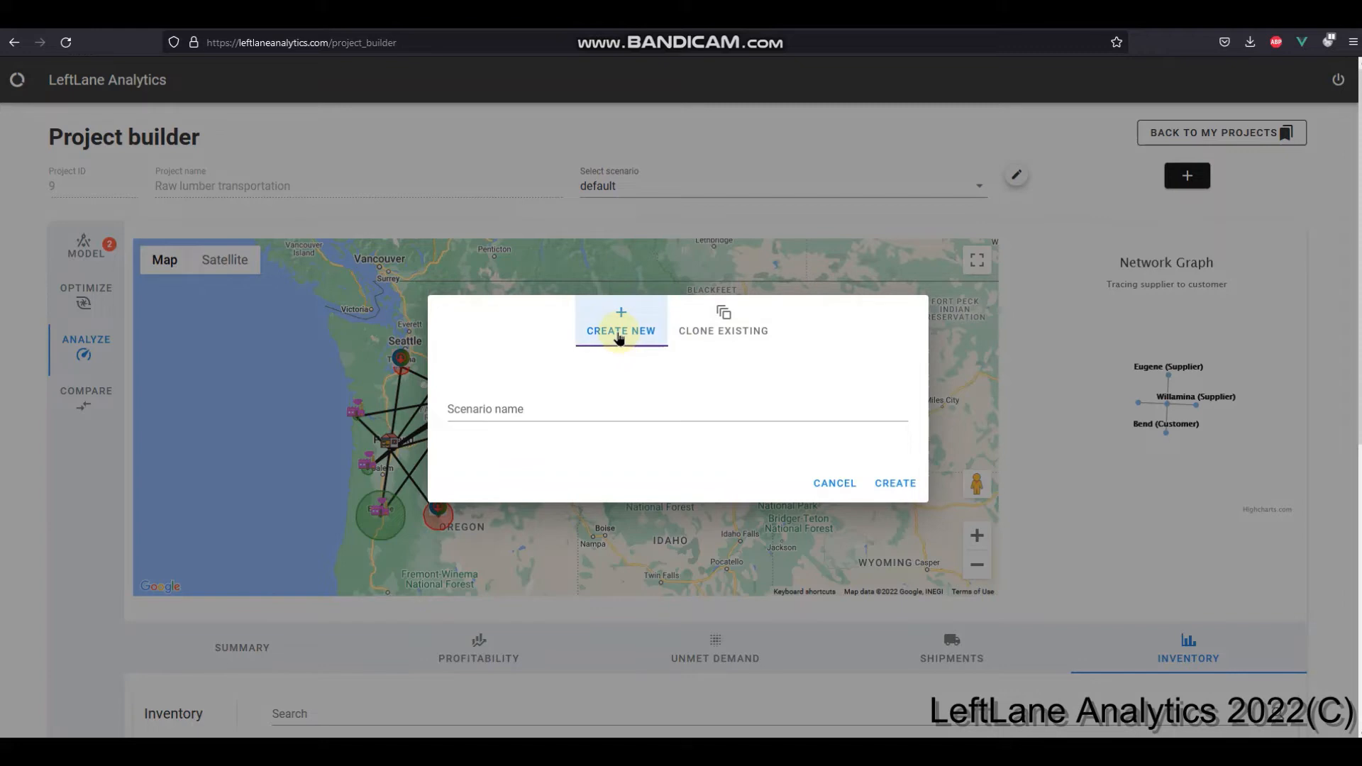
click(723, 335)
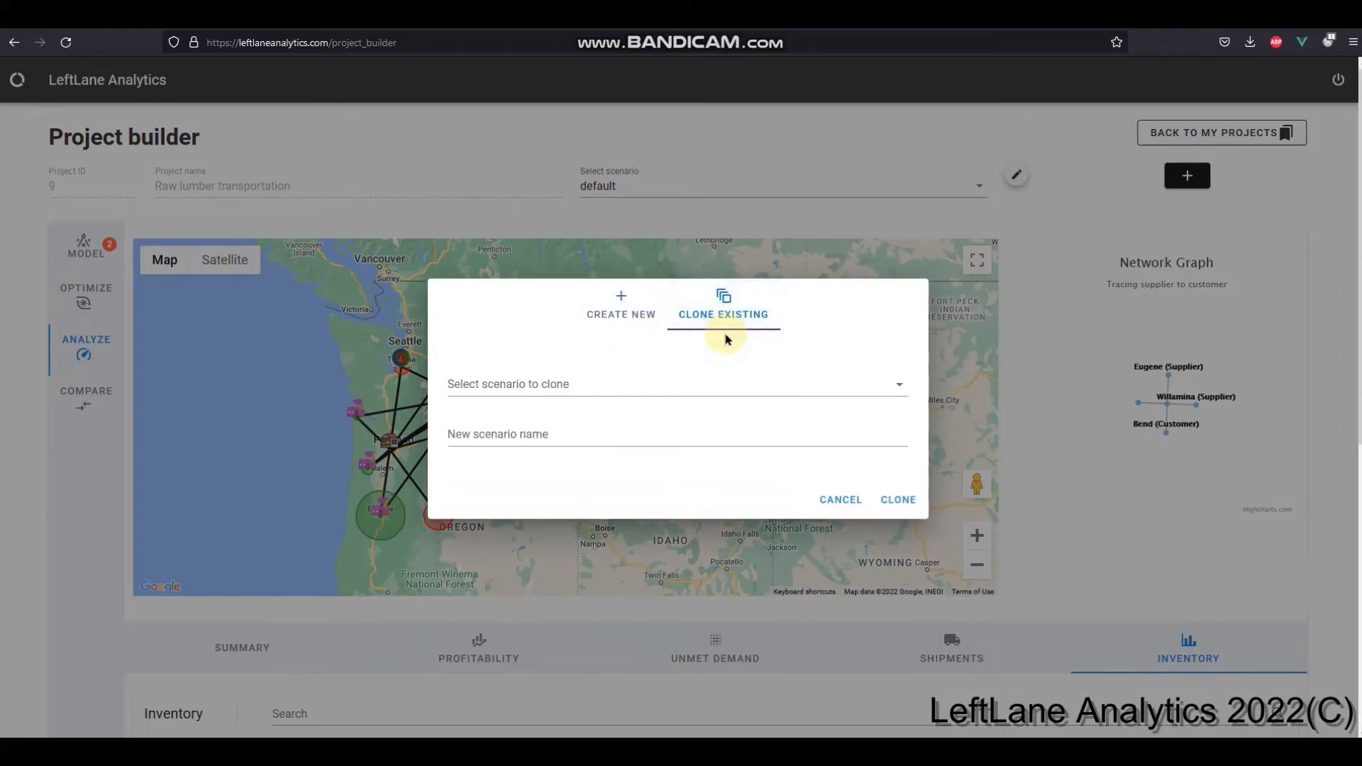
click(725, 383)
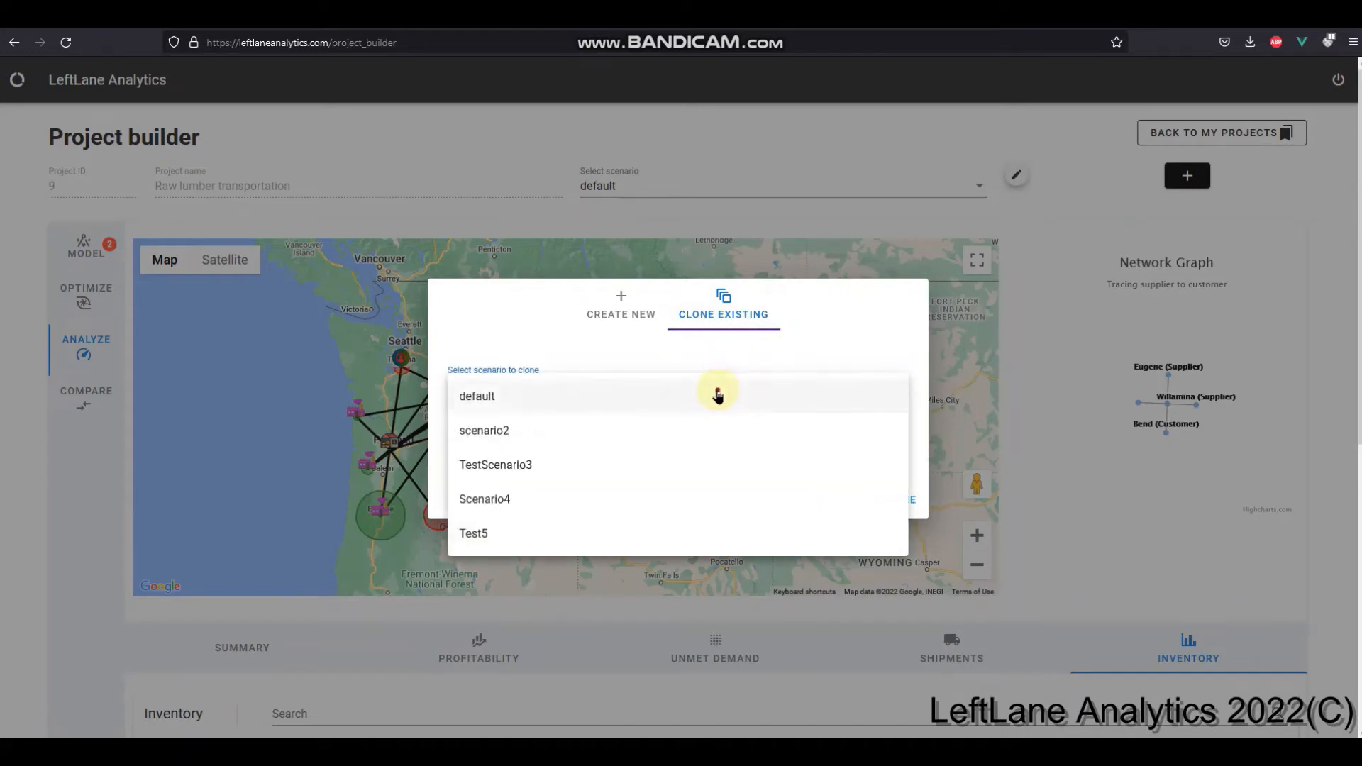
click(720, 392)
click(699, 427)
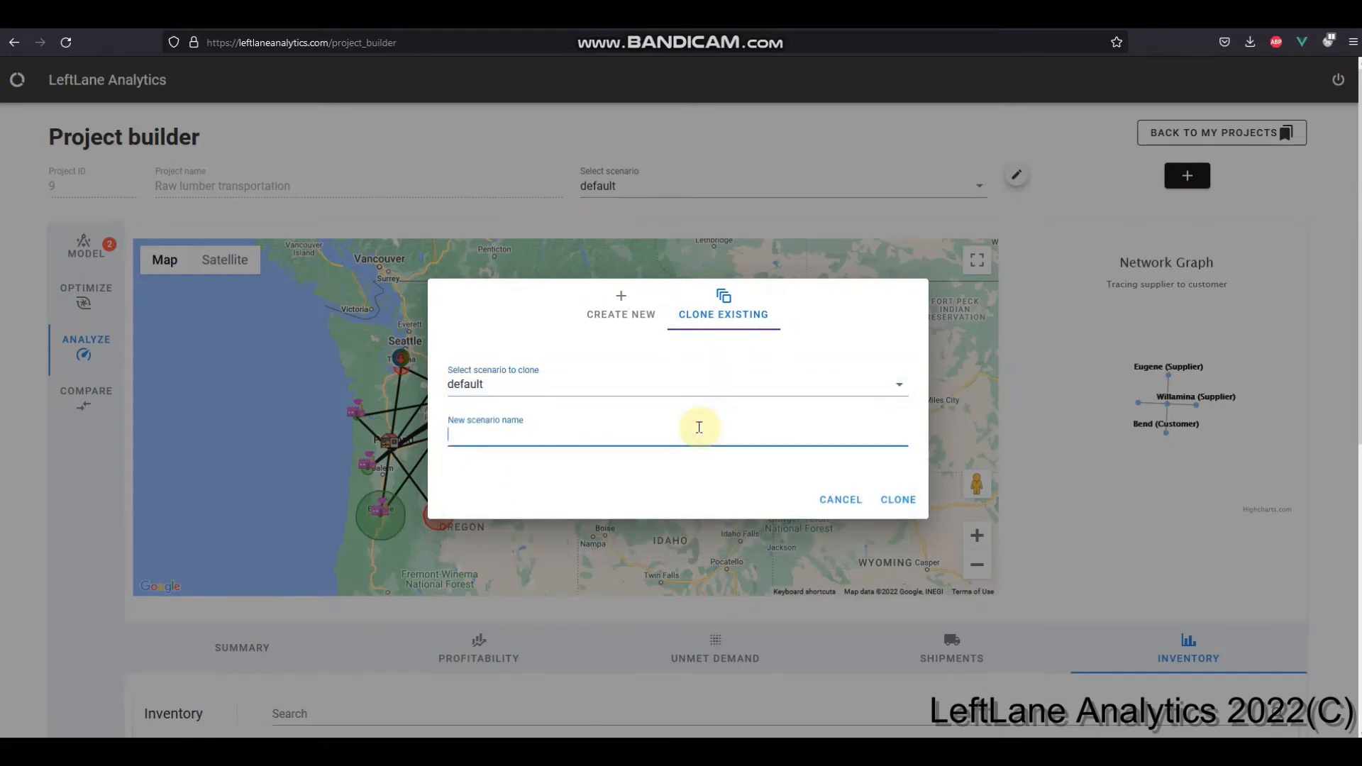
text(Test6)
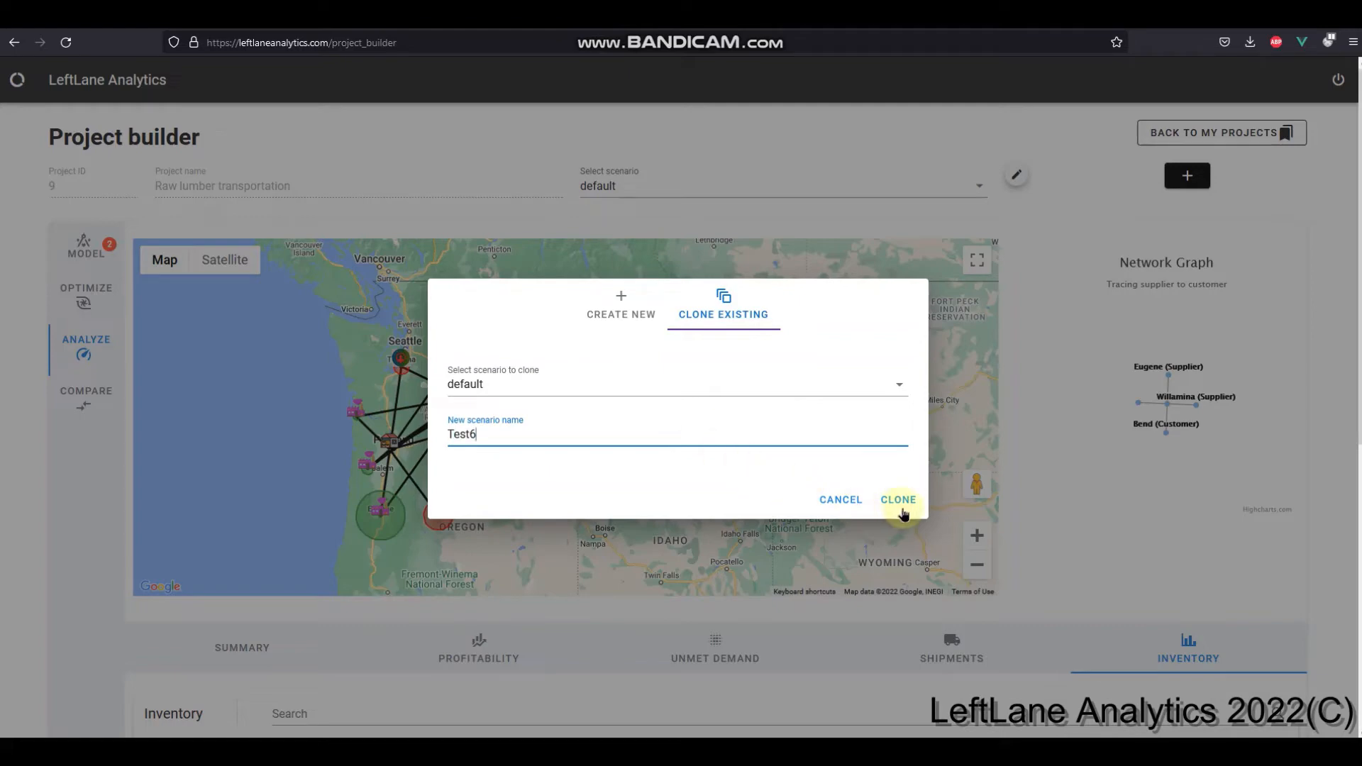
click(899, 500)
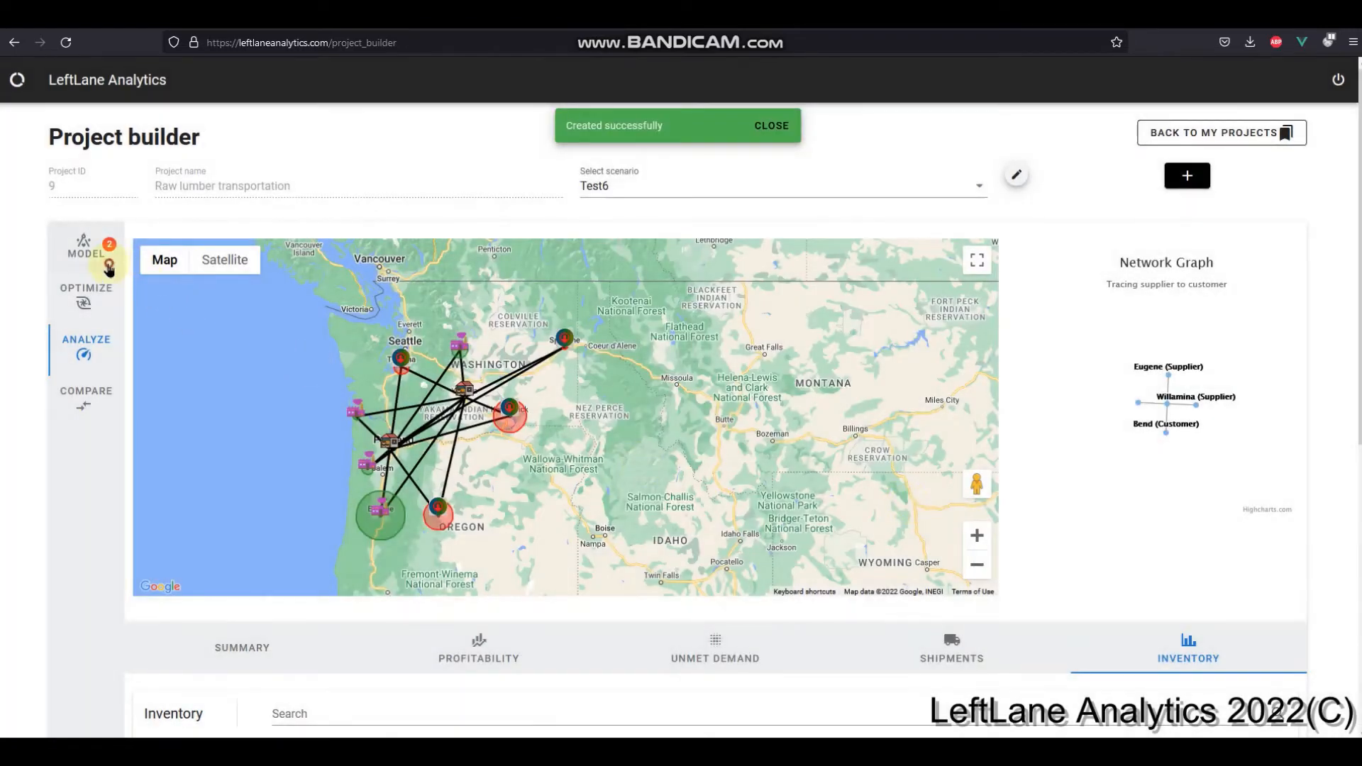
- Review the Test6 scenario's location map in the model view and its KPI table for comparing two scenarios
click(108, 267)
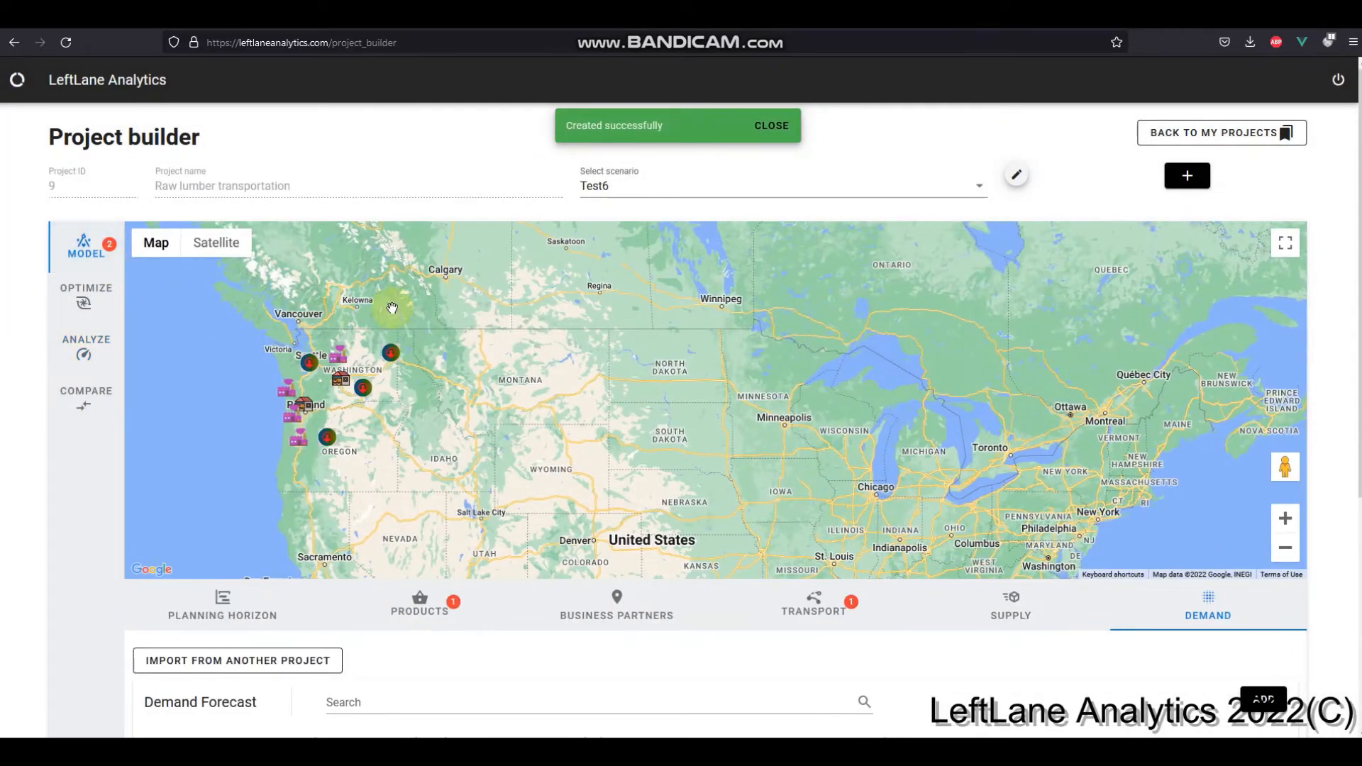
drag(389, 304, 553, 316)
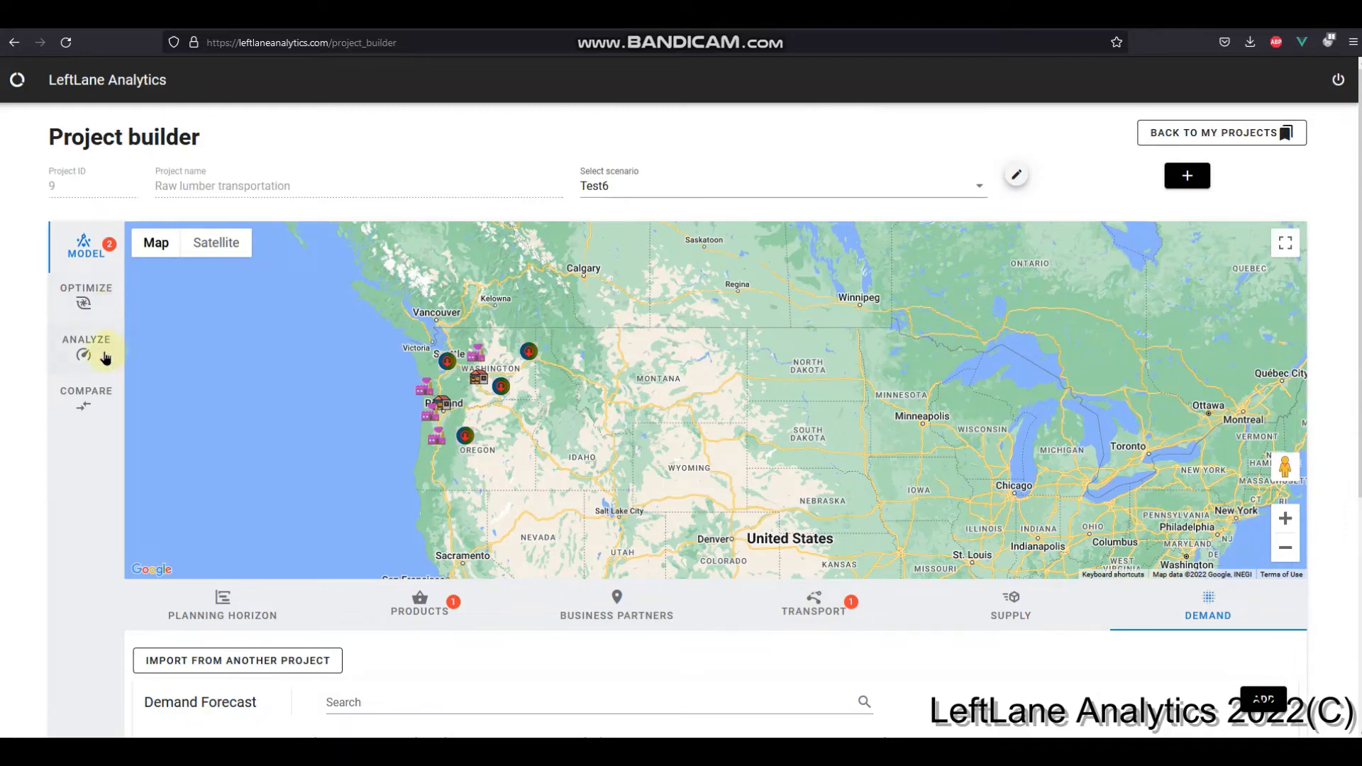
click(104, 394)
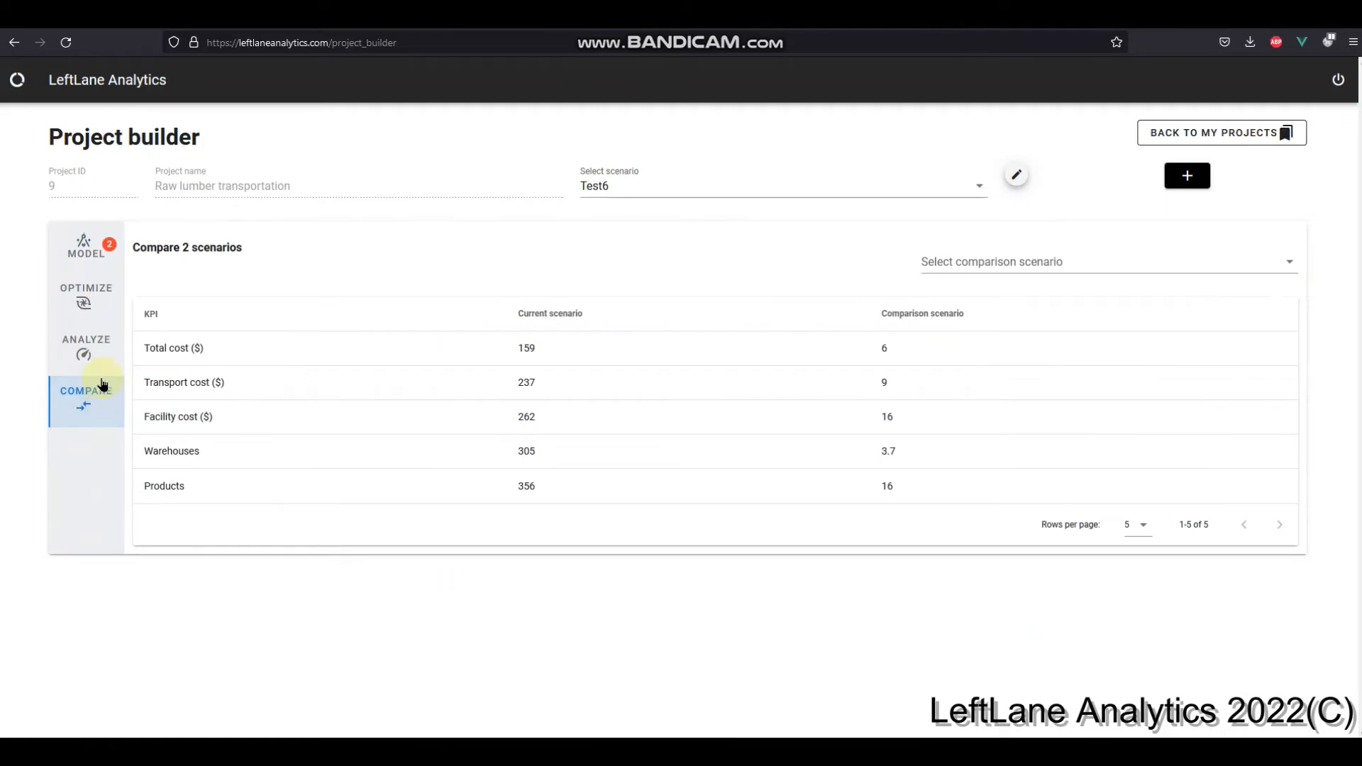
click(95, 301)
click(90, 264)
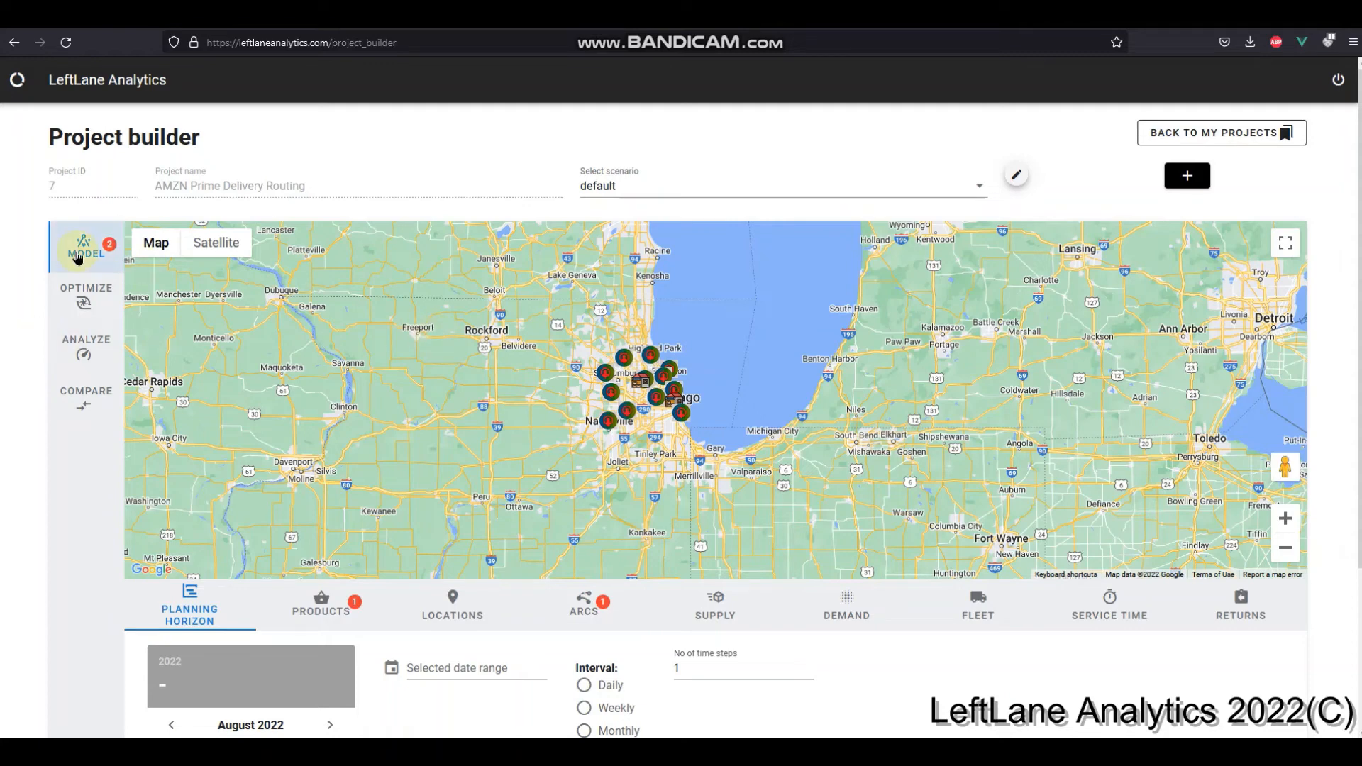
- Review the fleet details and the returns forecast in the AMZN Prime Delivery Routing model
scroll(78, 257, down, 1)
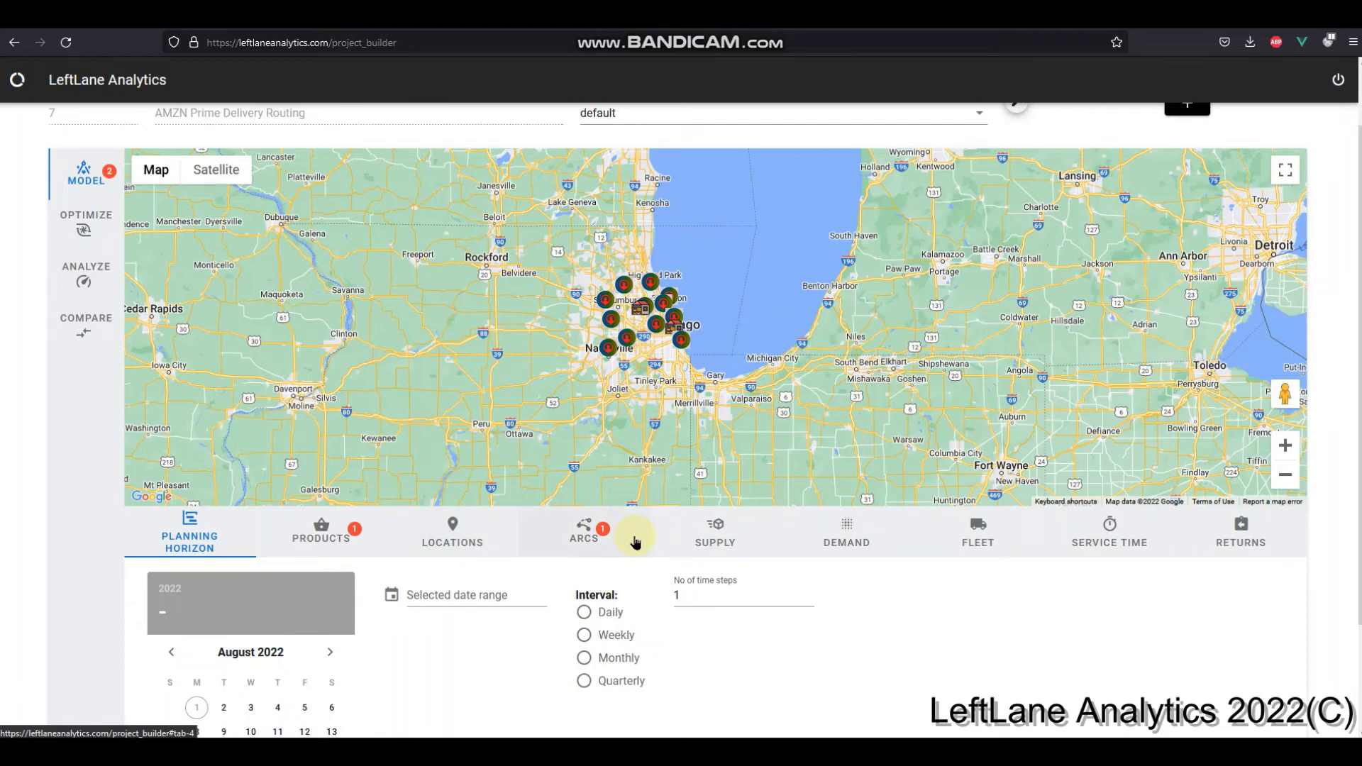
click(972, 546)
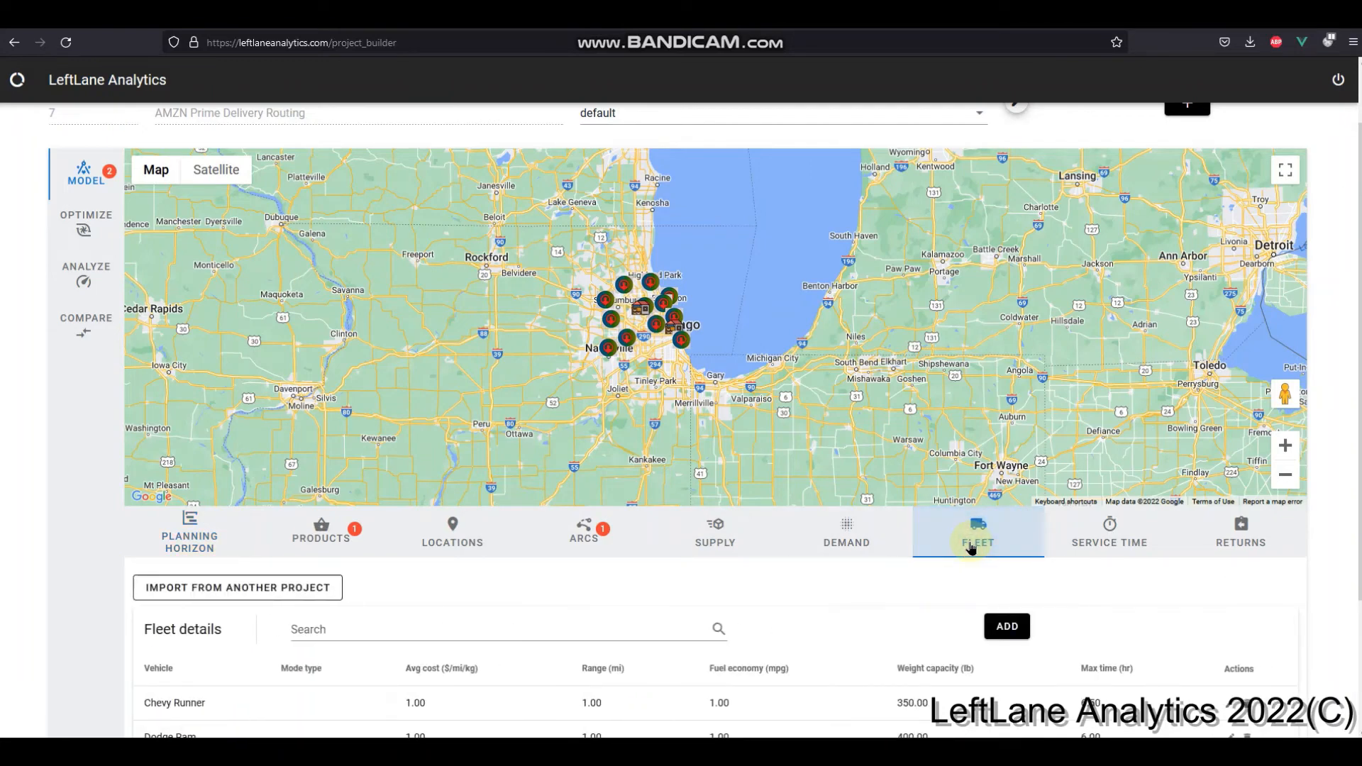
scroll(971, 547, down, 2)
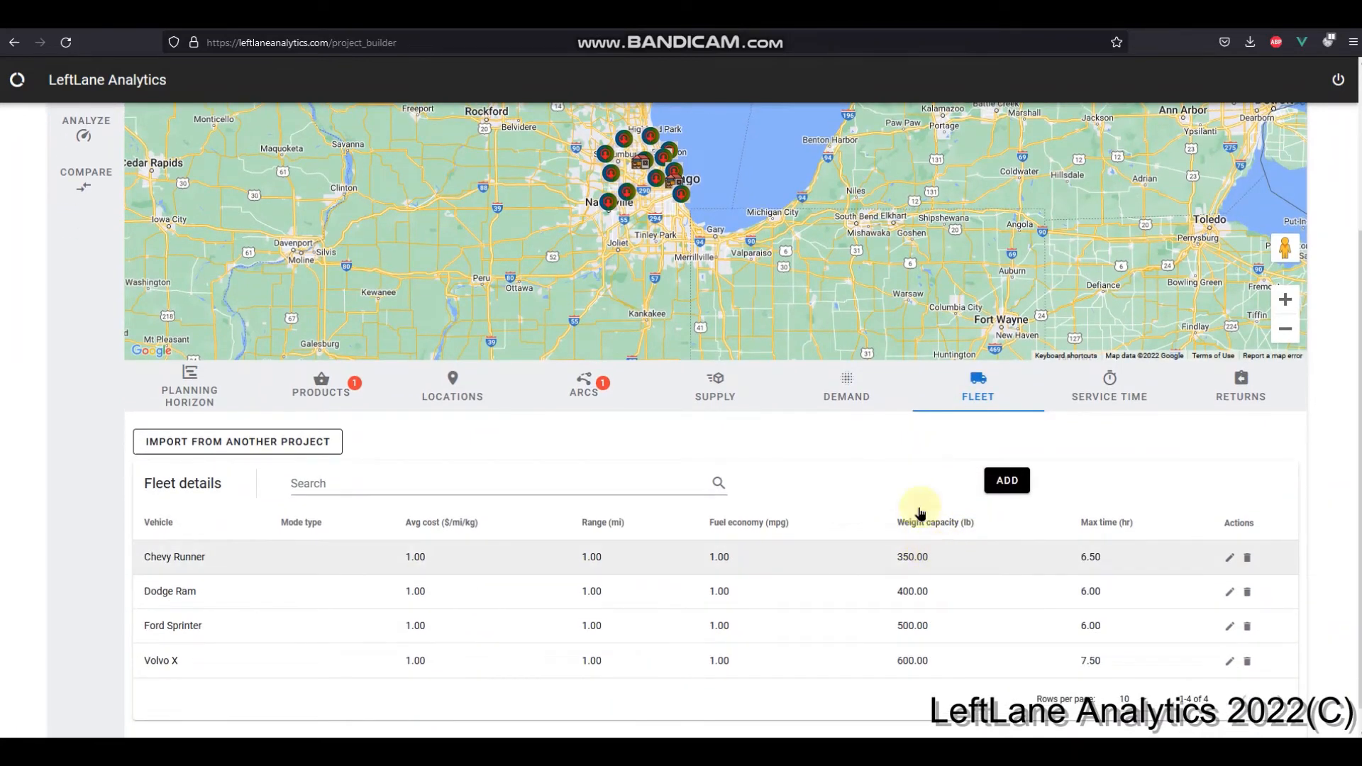
scroll(1103, 480, up, 1)
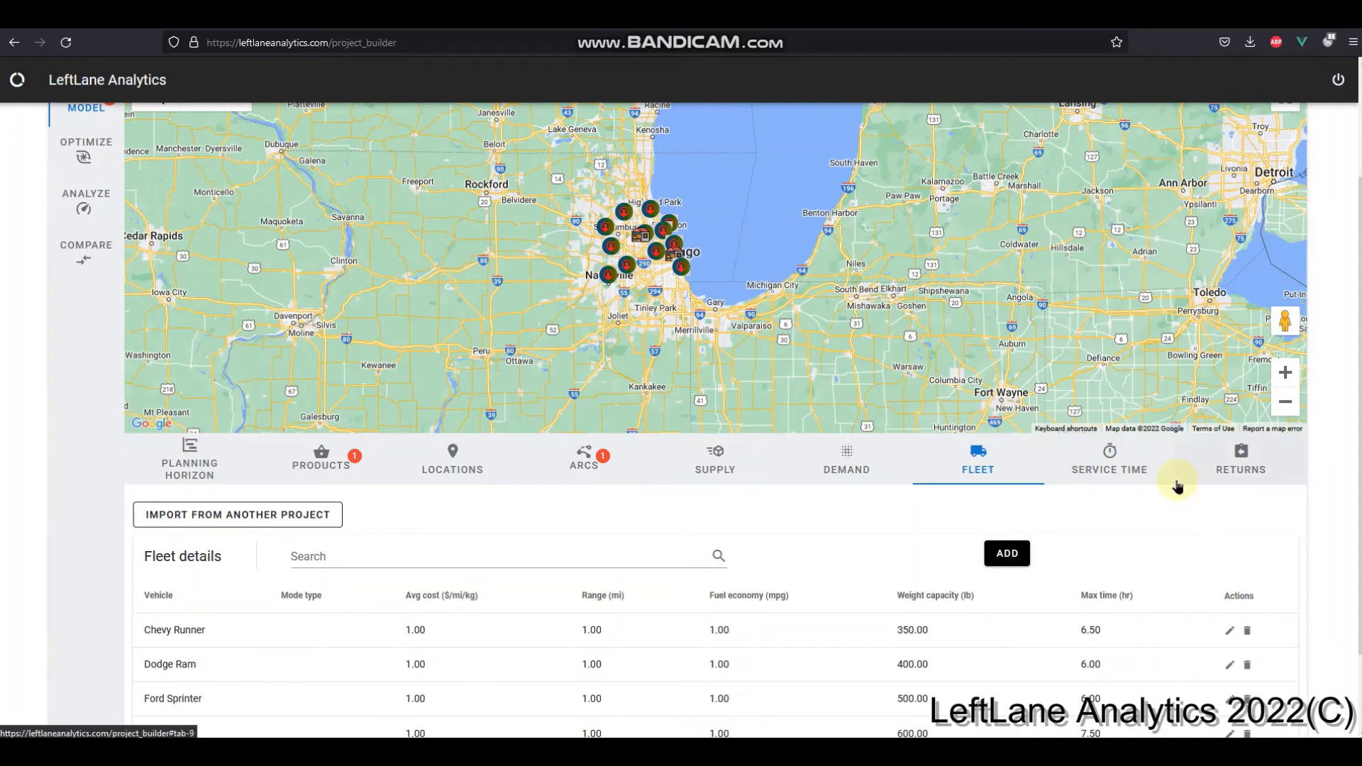
click(1232, 468)
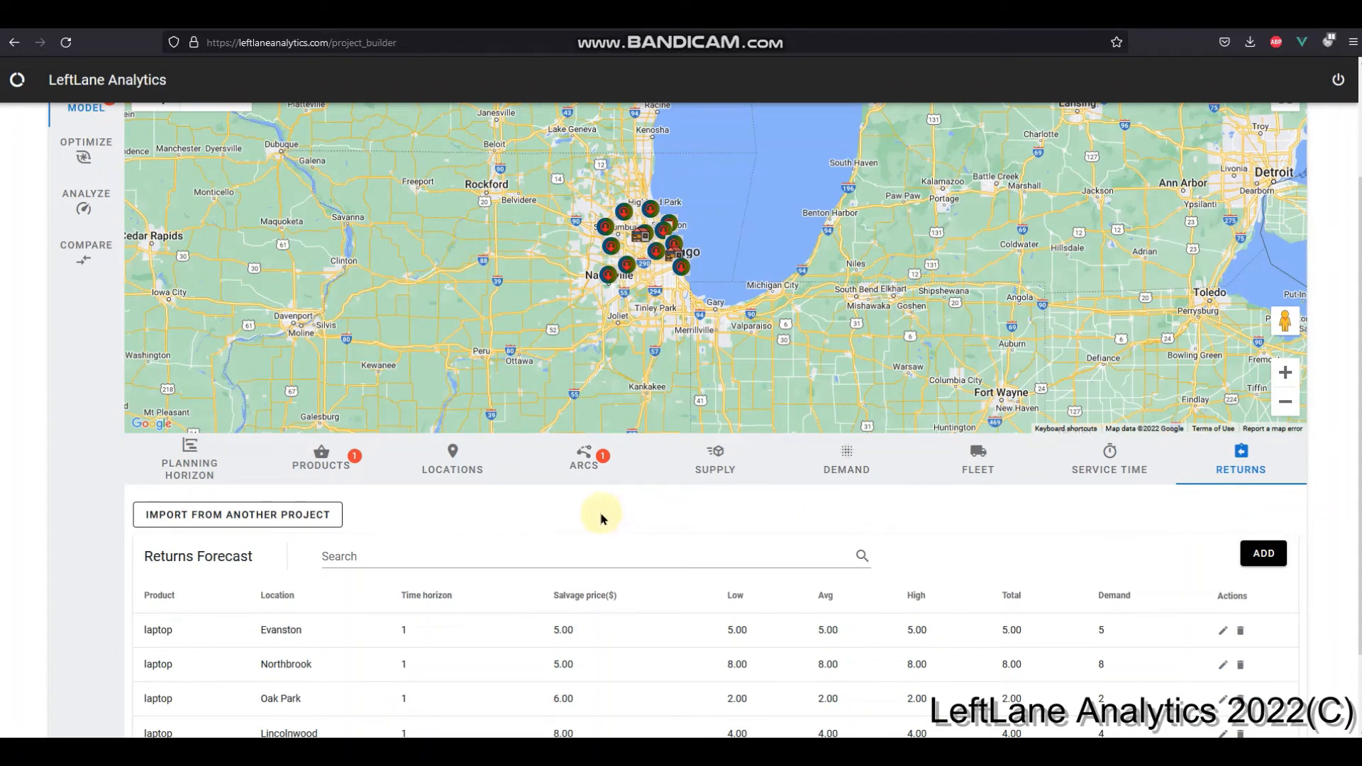
- Update and run the optimizer for minimum distance with each customer visited by exactly 1 vehicle
scroll(37, 404, up, 3)
click(85, 304)
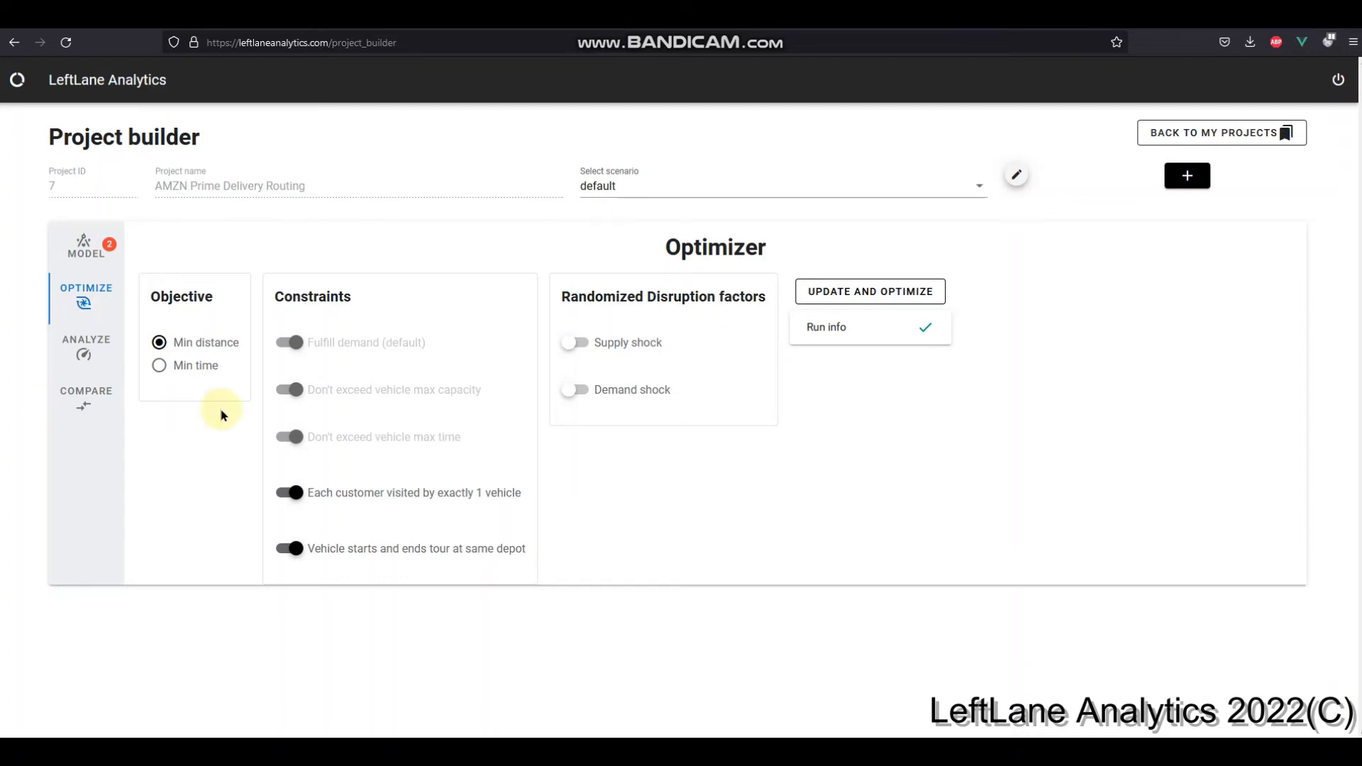
click(286, 494)
click(286, 495)
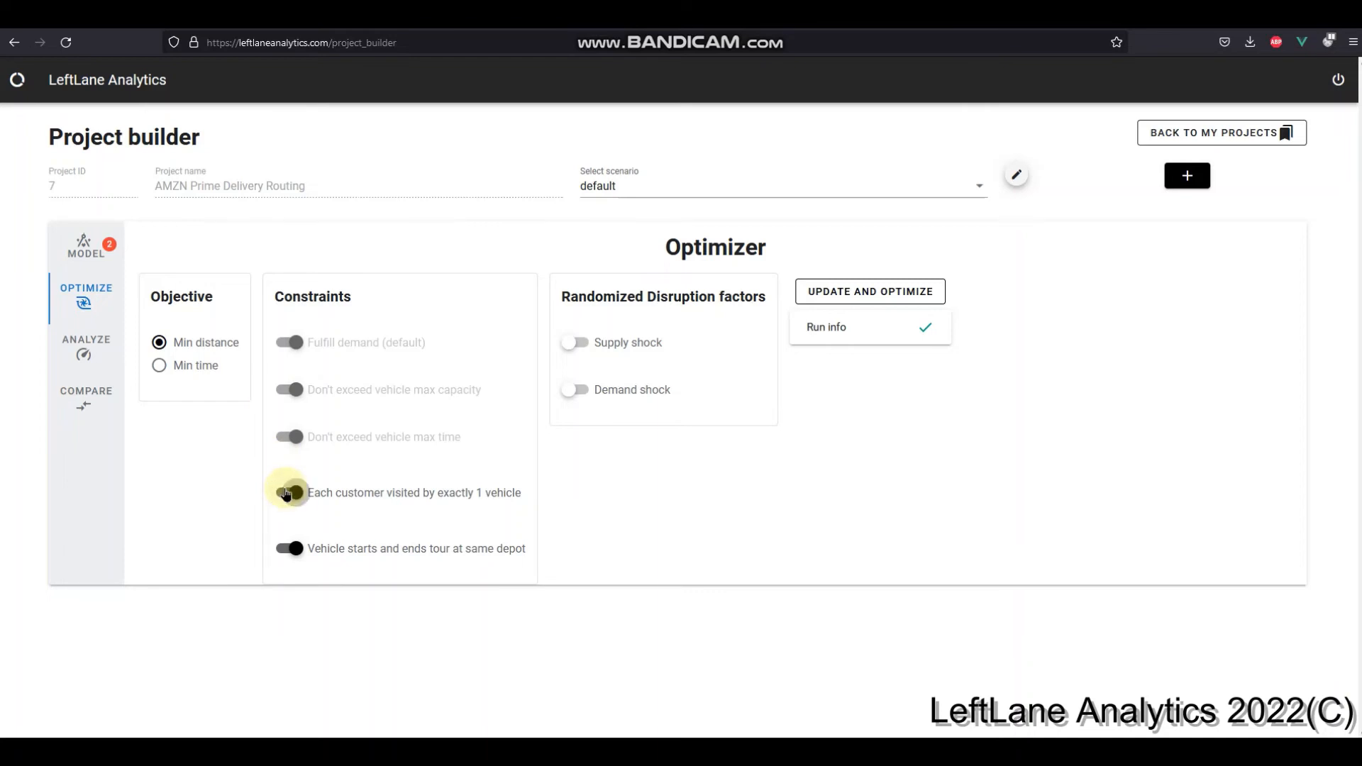
click(855, 291)
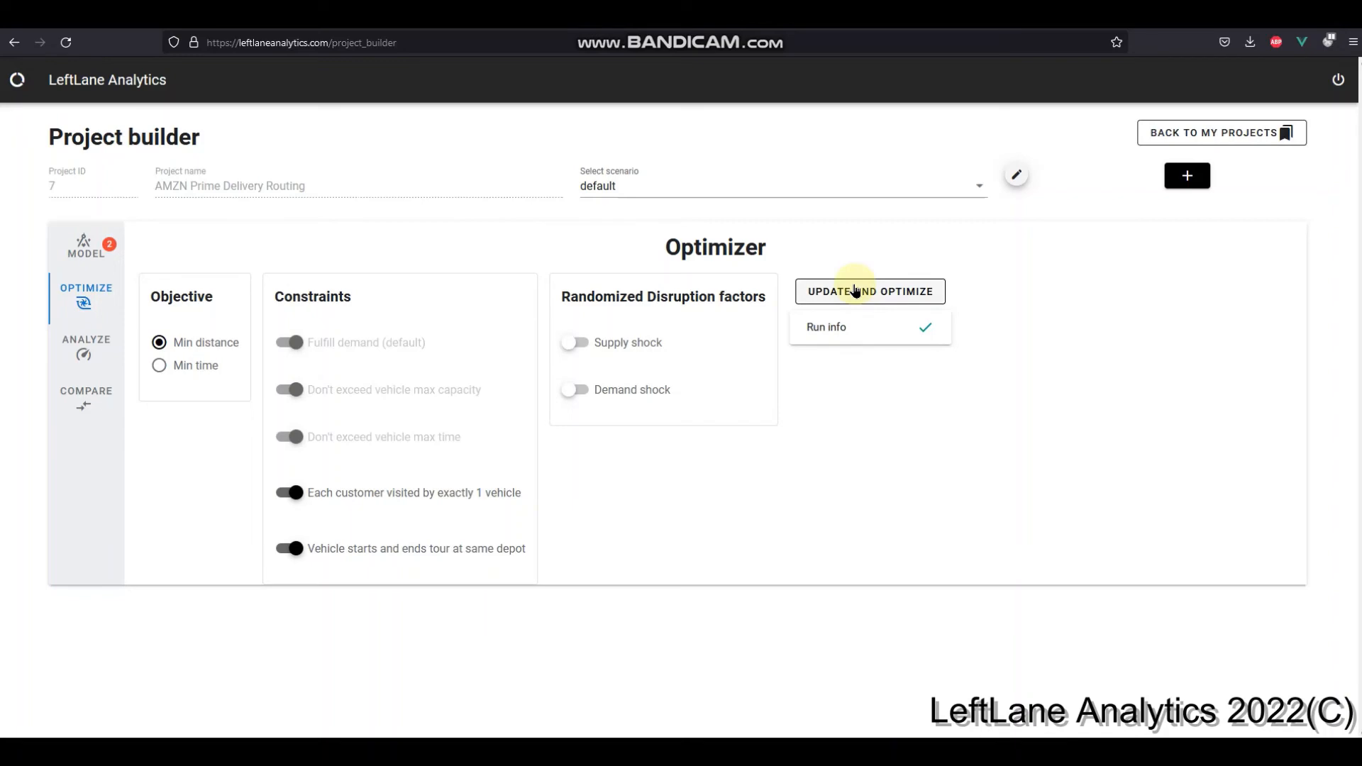
- Examine the delivery routes around Chicago on the analysis map
click(83, 352)
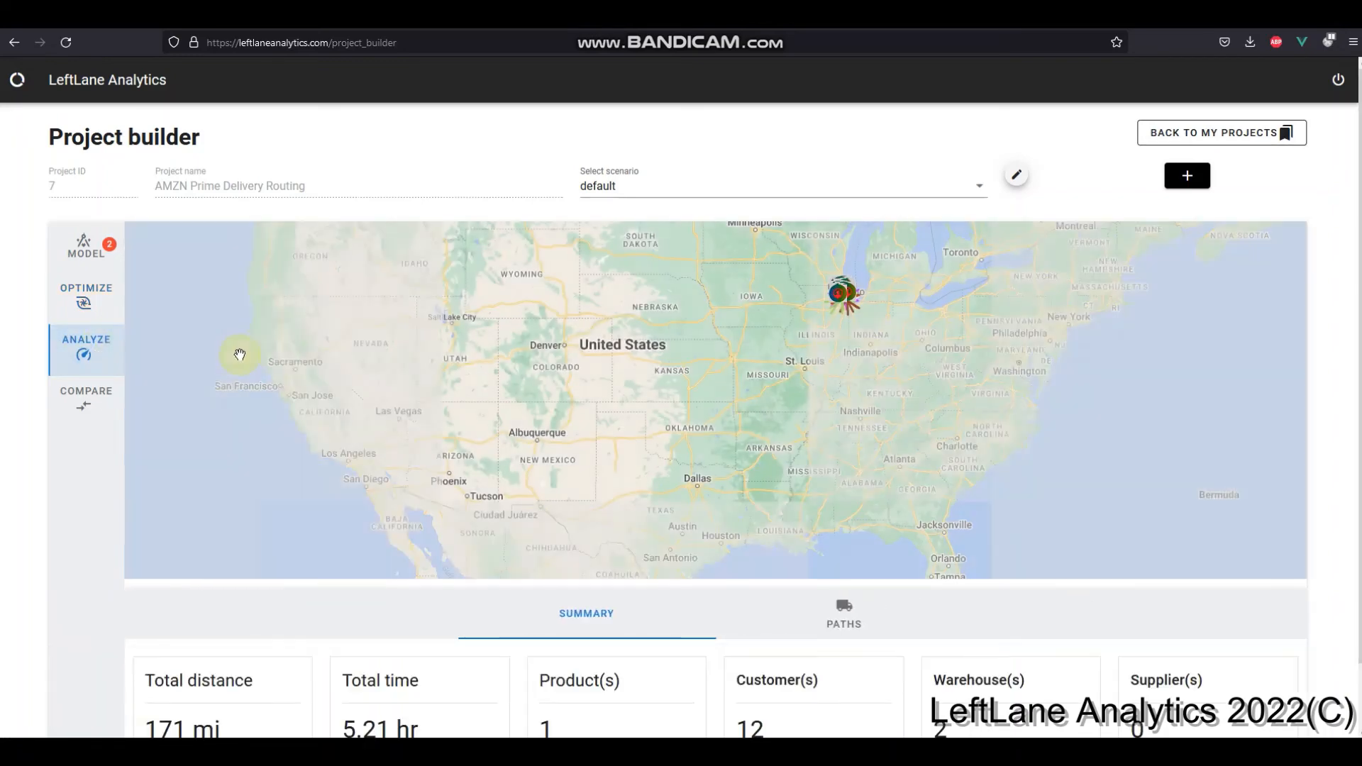
drag(685, 332, 524, 398)
scroll(748, 378, up, 1)
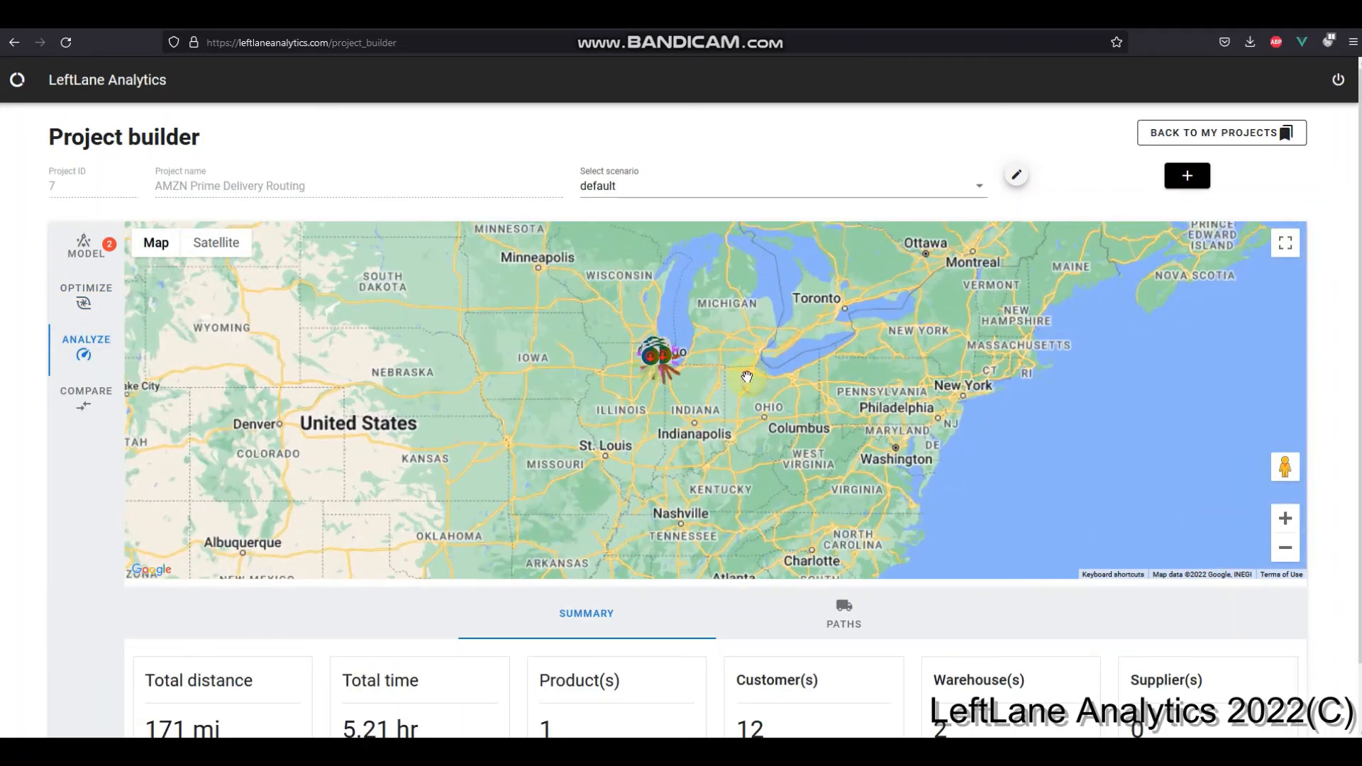
scroll(748, 378, up, 3)
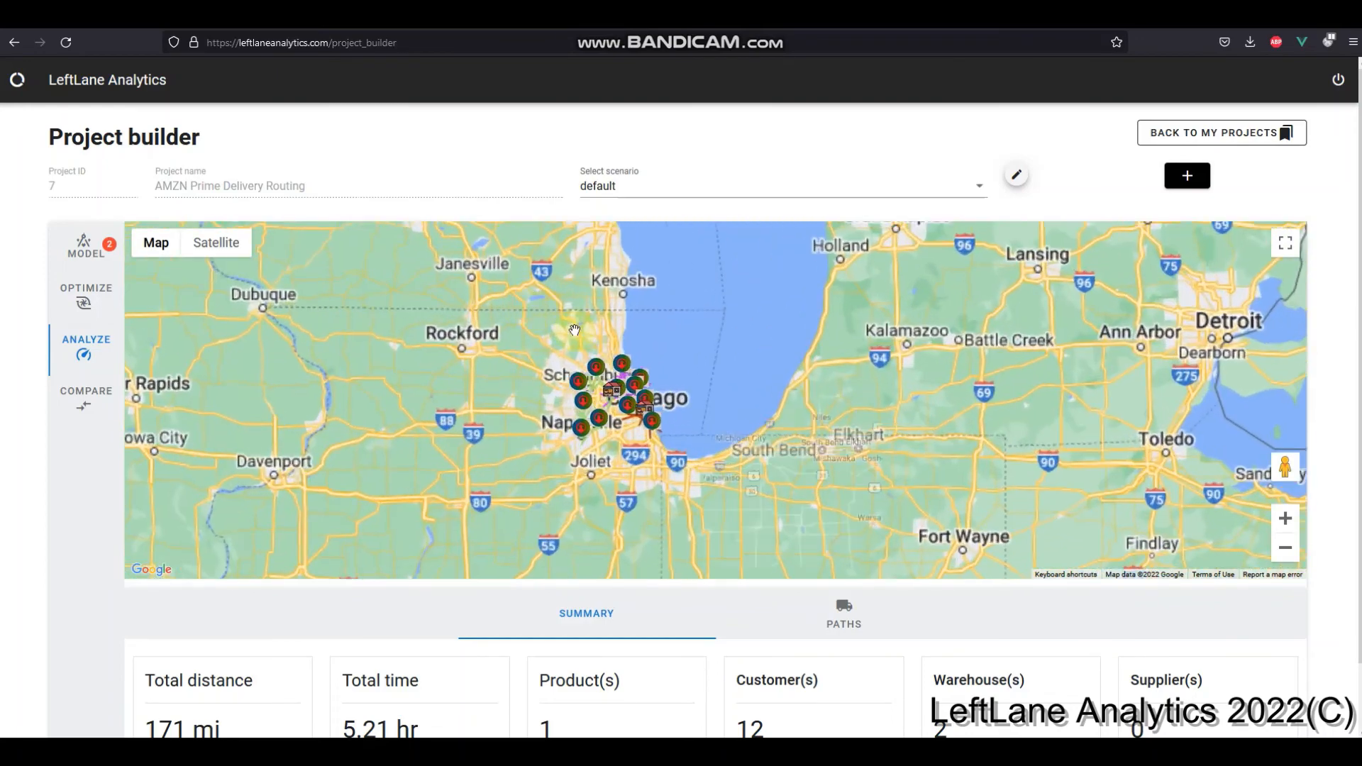
drag(574, 329, 552, 291)
scroll(628, 286, up, 2)
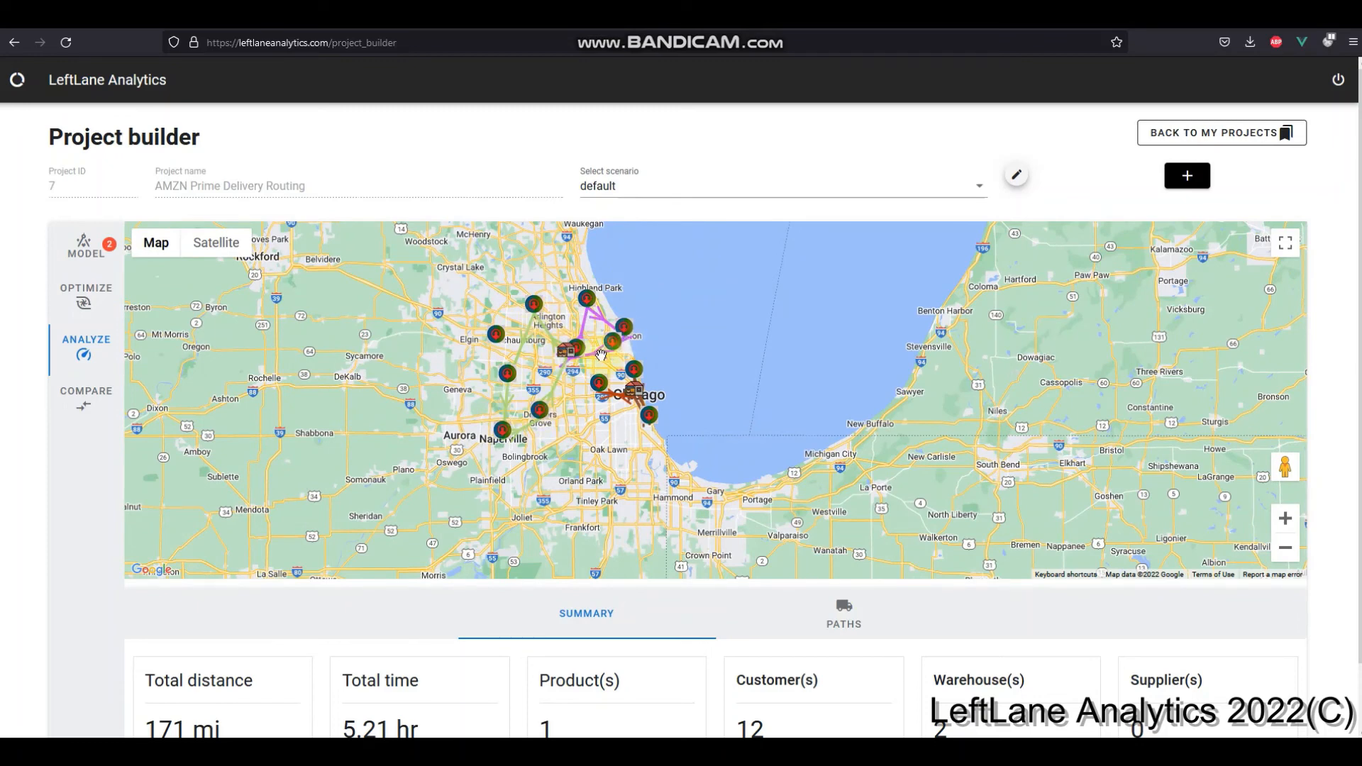
- Review the routing summary figures and the product flow table of vehicle paths
scroll(600, 354, down, 1)
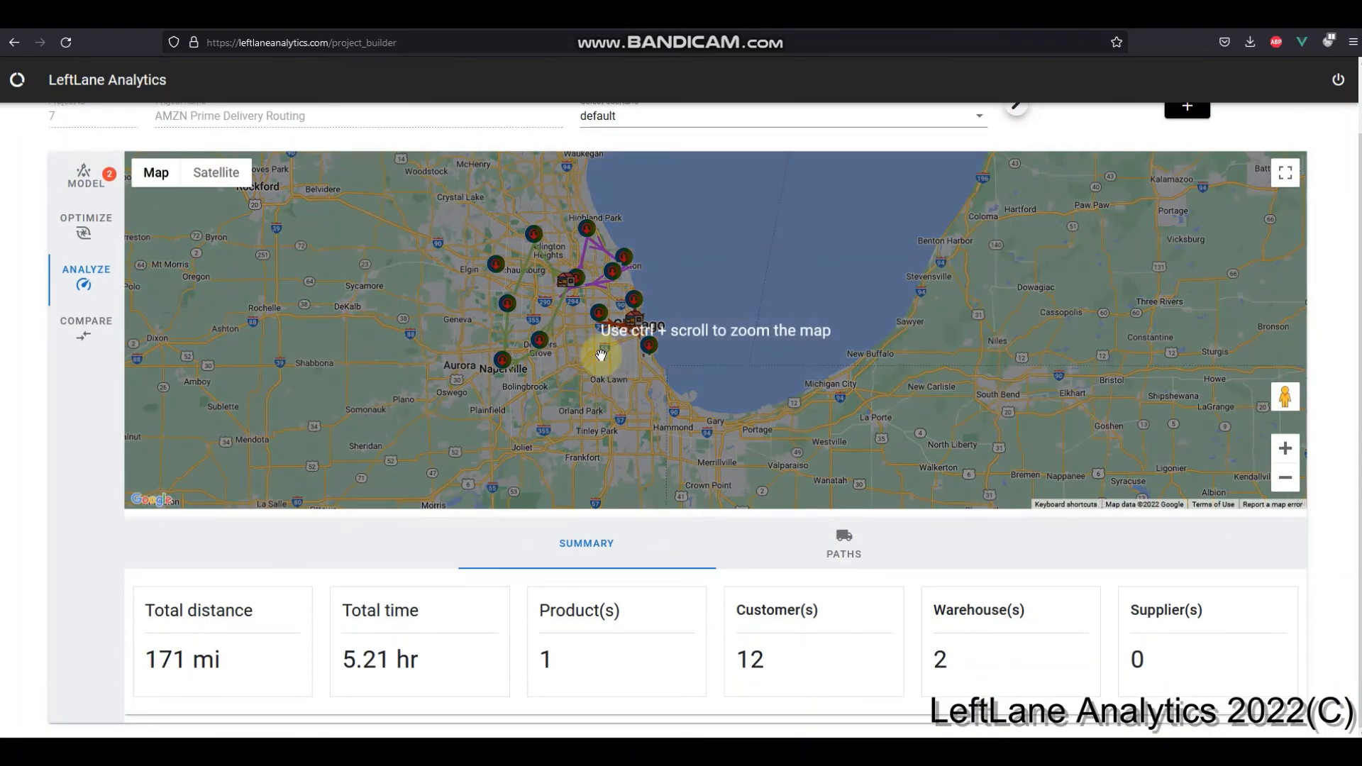
click(789, 552)
scroll(790, 541, down, 3)
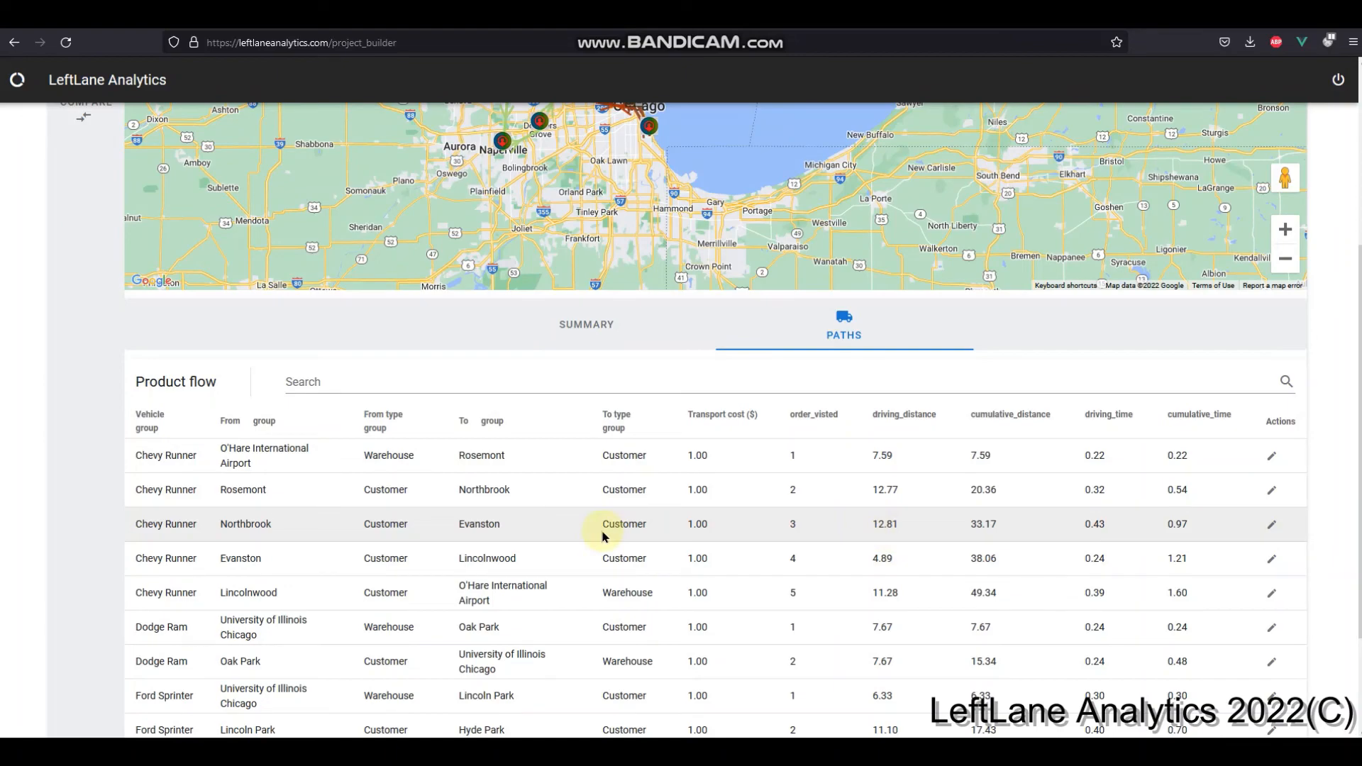
scroll(602, 537, up, 4)
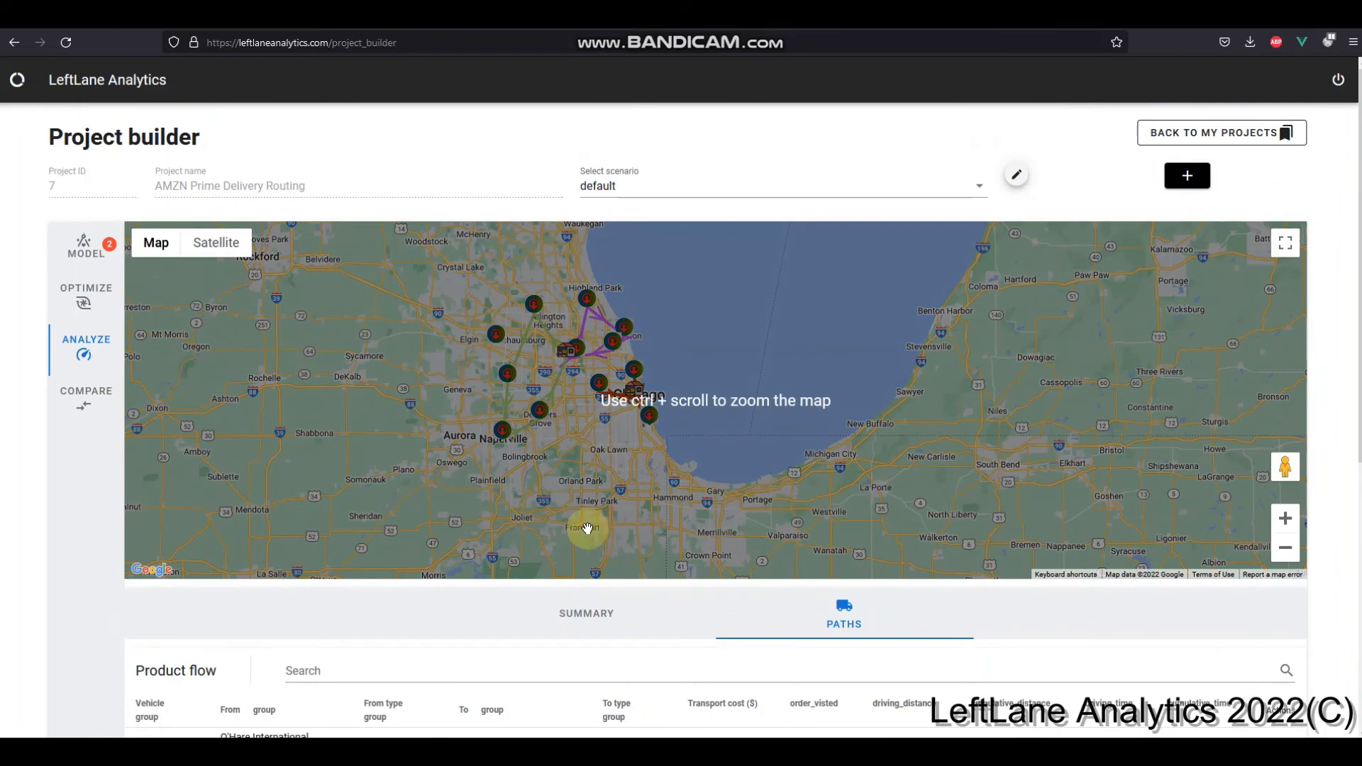